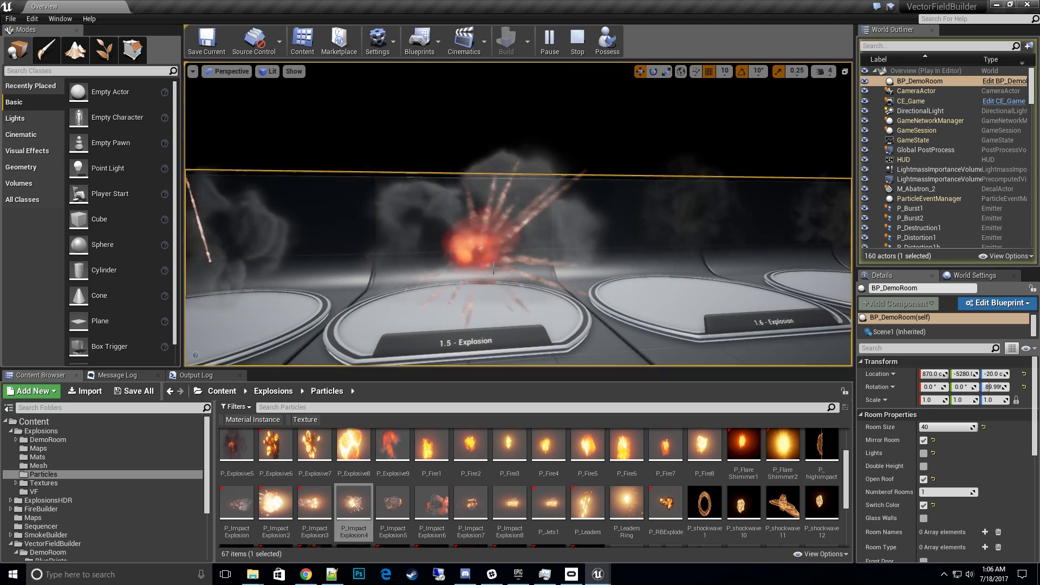
Step: Locate the P_ImpactExplosion4 asset used by the 1.5 Explosion display and duplicate it in the Particles folder
{"action": "left_click", "coordinate": [514, 277]}
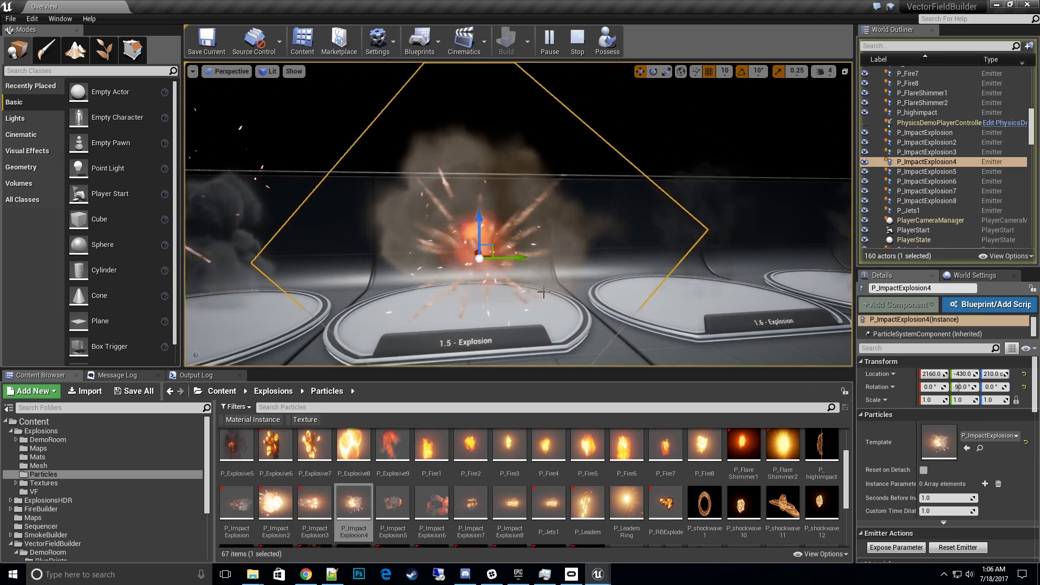
{"action": "key", "text": "ctrl+b"}
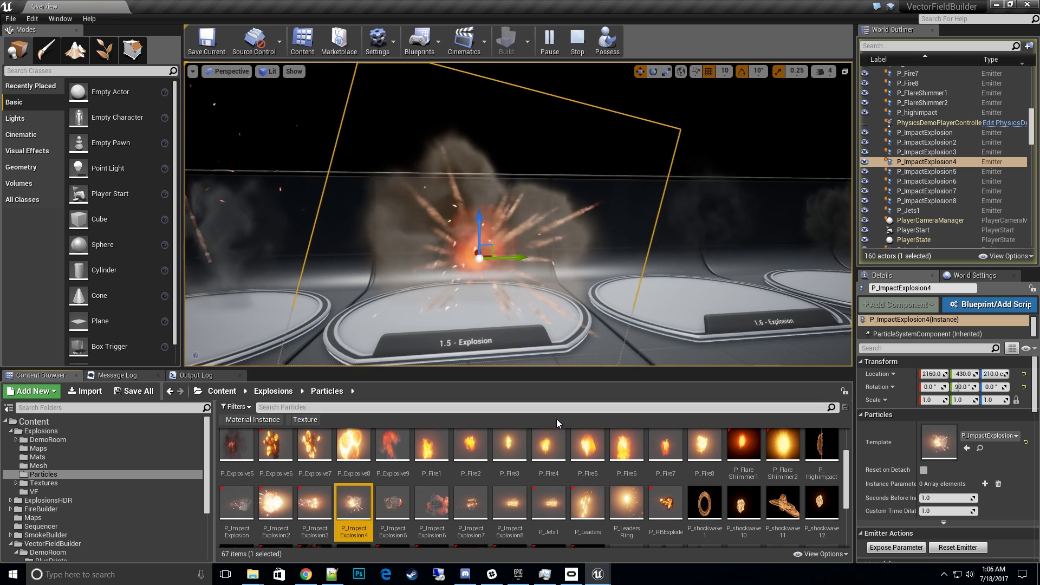
{"action": "right_click", "coordinate": [355, 512]}
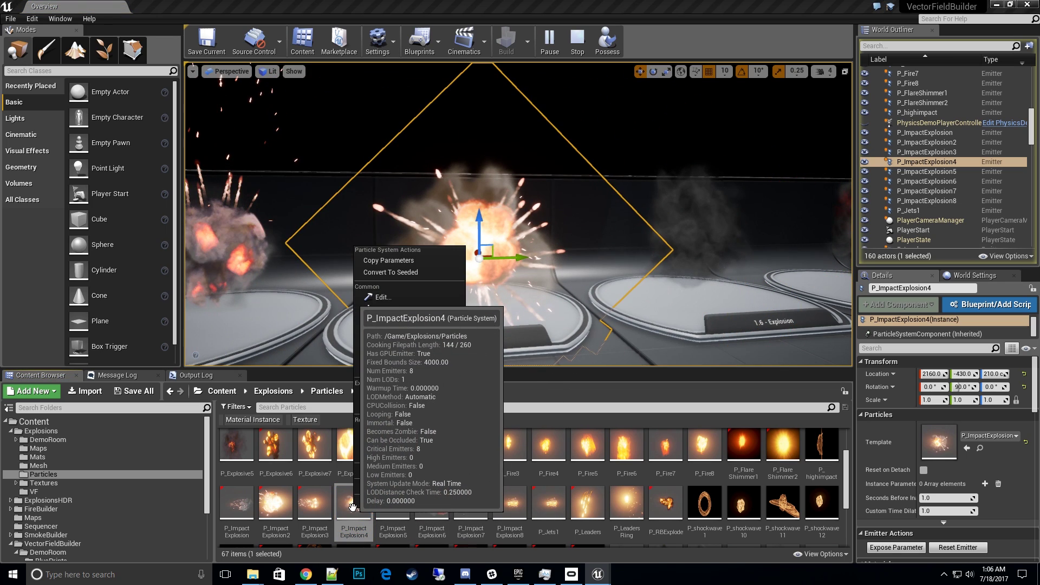
{"action": "left_click", "coordinate": [424, 322]}
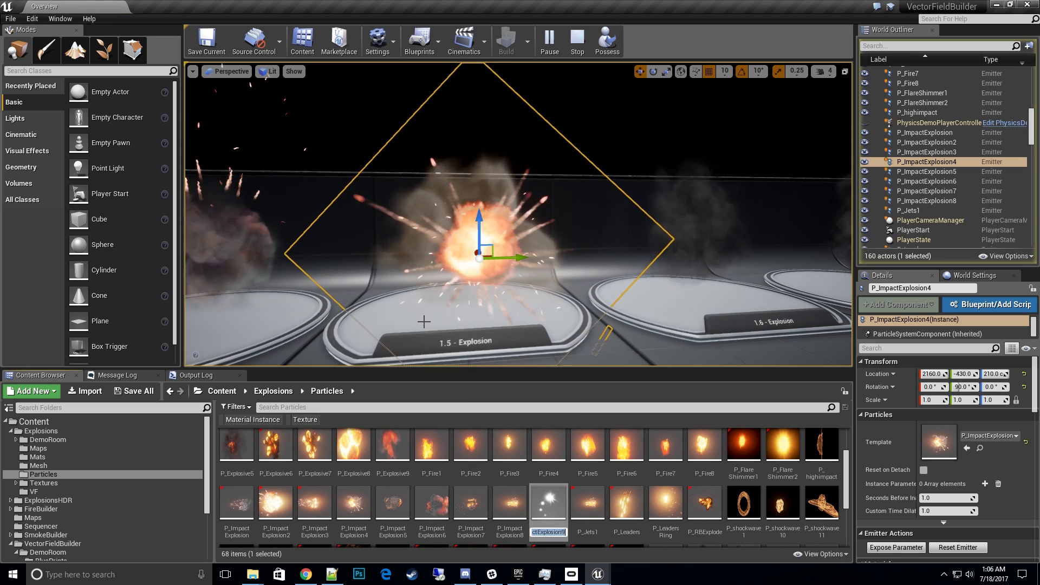
Step: Name the duplicated particle system P_AwesomeExplosion
{"action": "key", "text": "Right"}
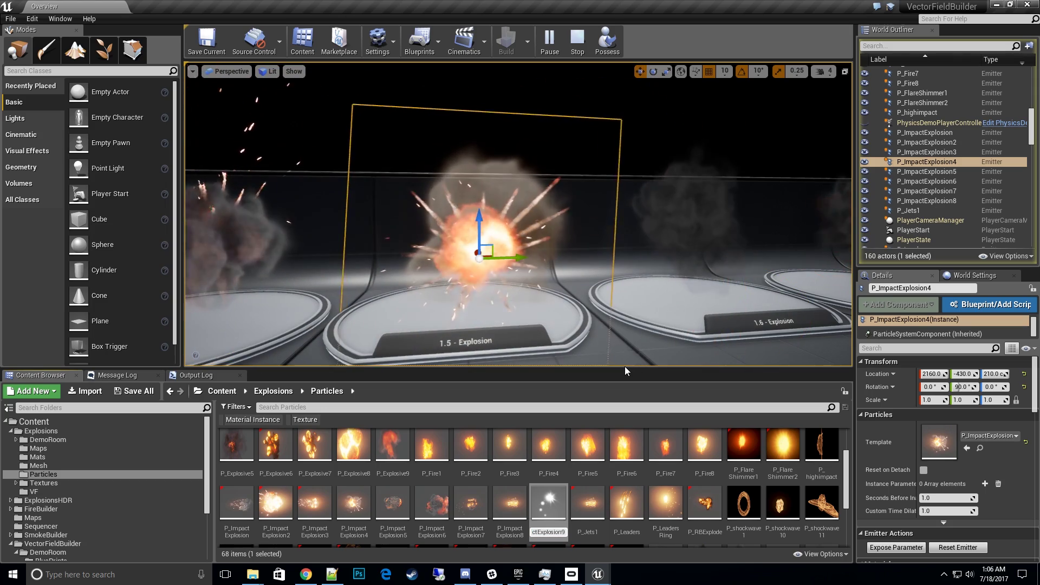
{"action": "key", "text": "ctrl+a"}
{"action": "type", "text": "P_"}
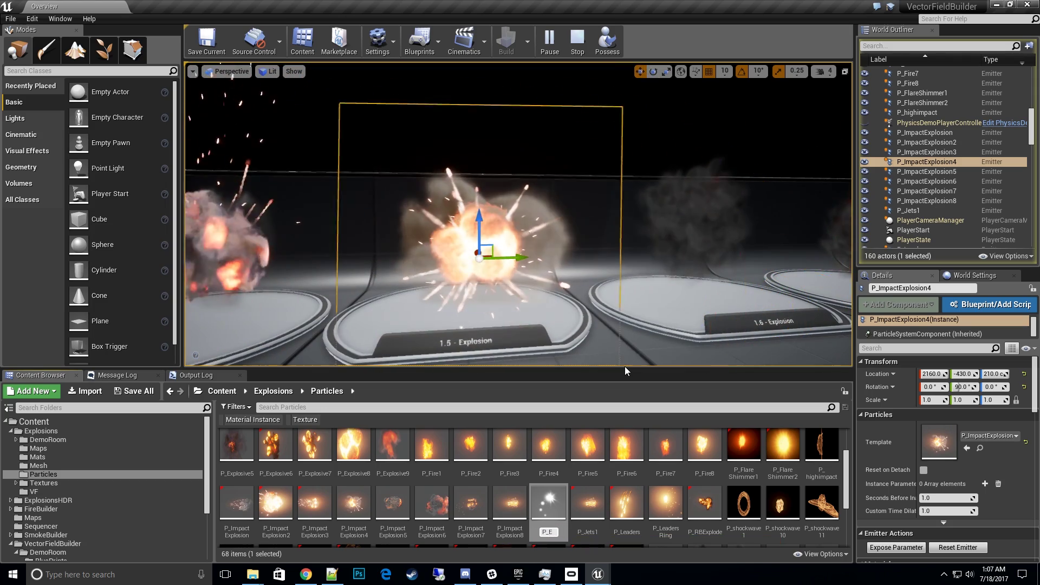
{"action": "type", "text": "Awe"}
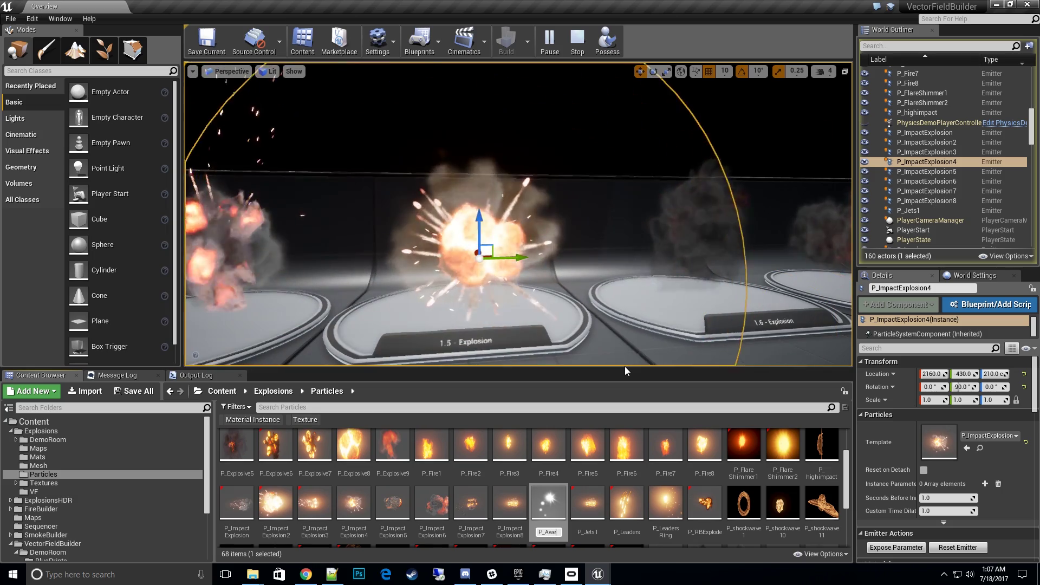
{"action": "type", "text": "someExplosion"}
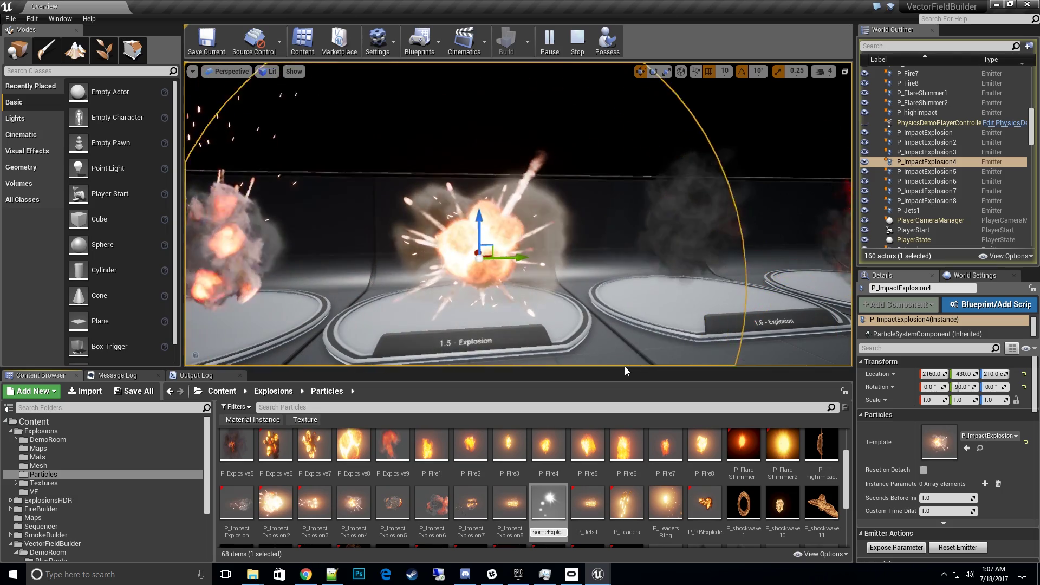
{"action": "key", "text": "Return"}
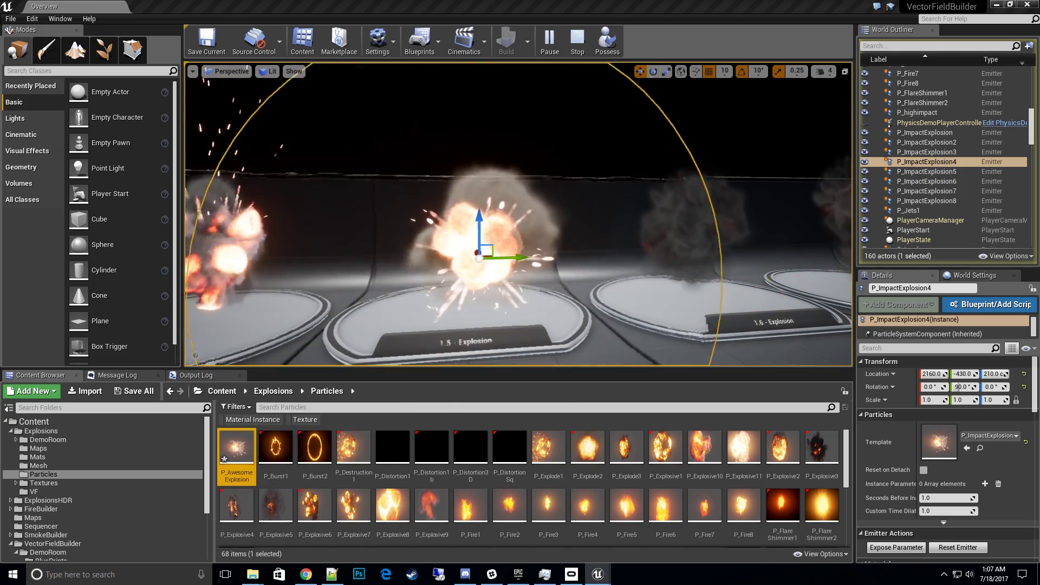
Step: Open P_AwesomeExplosion for editing and replay its explosion effect in the preview
{"action": "key", "text": "Return"}
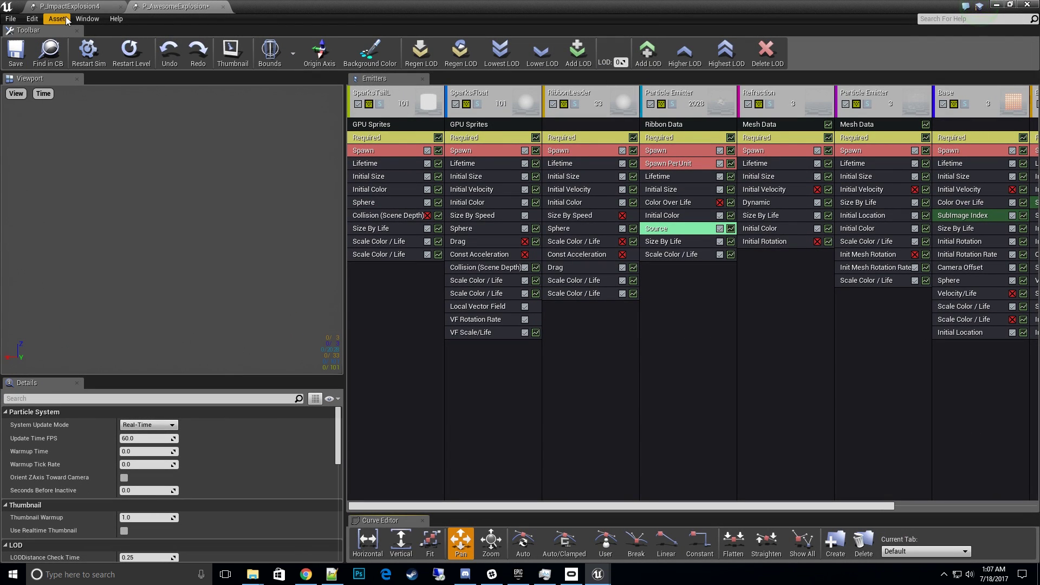
{"action": "left_click", "coordinate": [142, 64]}
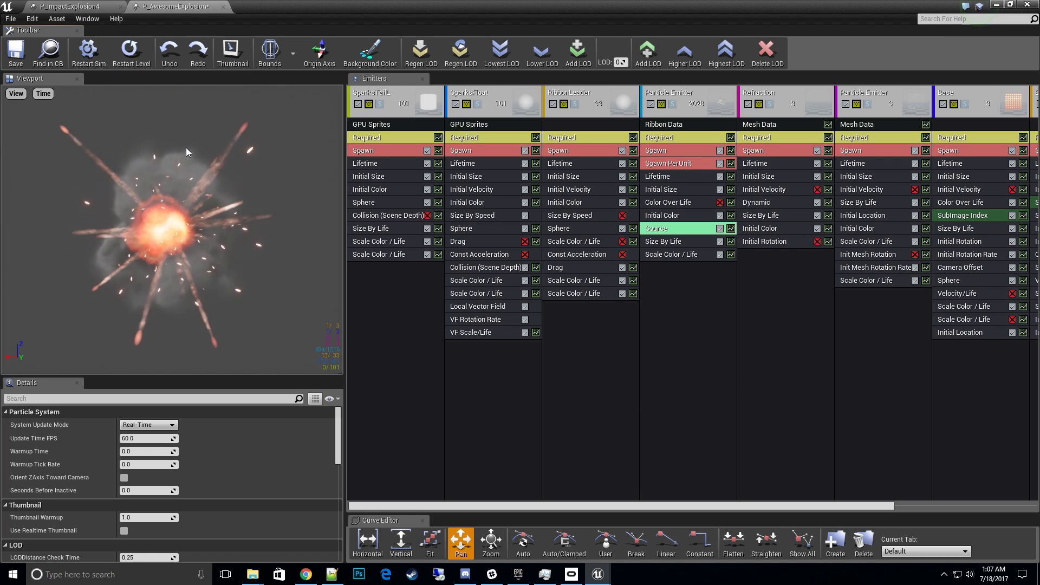
{"action": "left_click", "coordinate": [140, 66]}
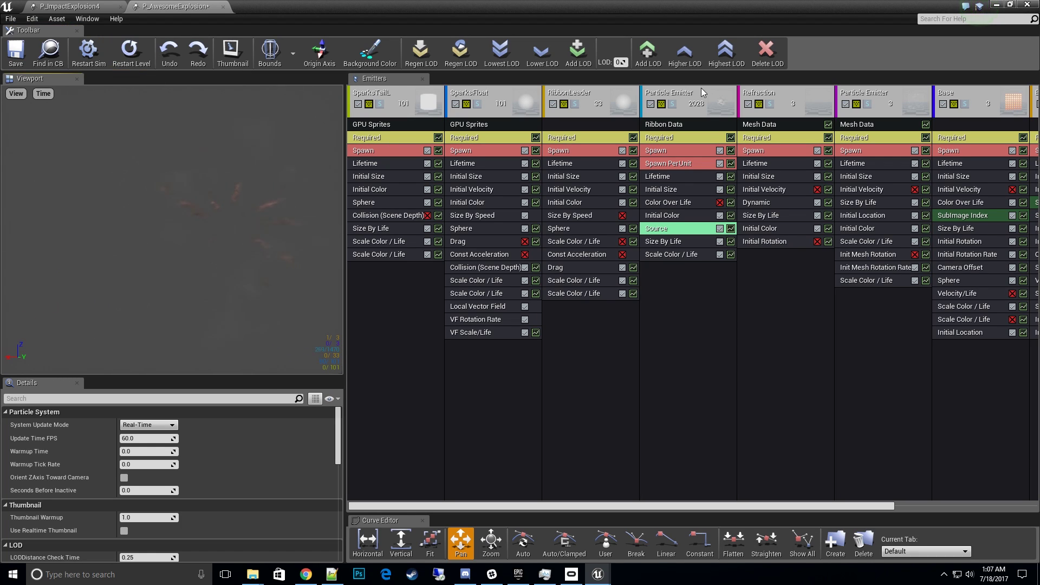
Step: Disable the mesh particle emitter that uses the Shocktorus_r material and replay the effect
{"action": "left_click", "coordinate": [763, 138]}
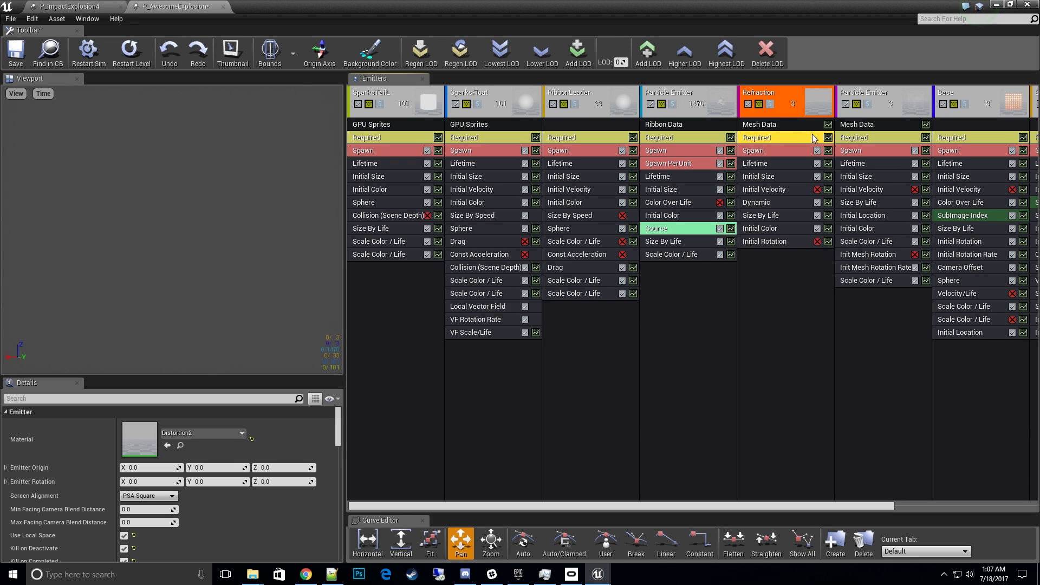
{"action": "left_click", "coordinate": [868, 135]}
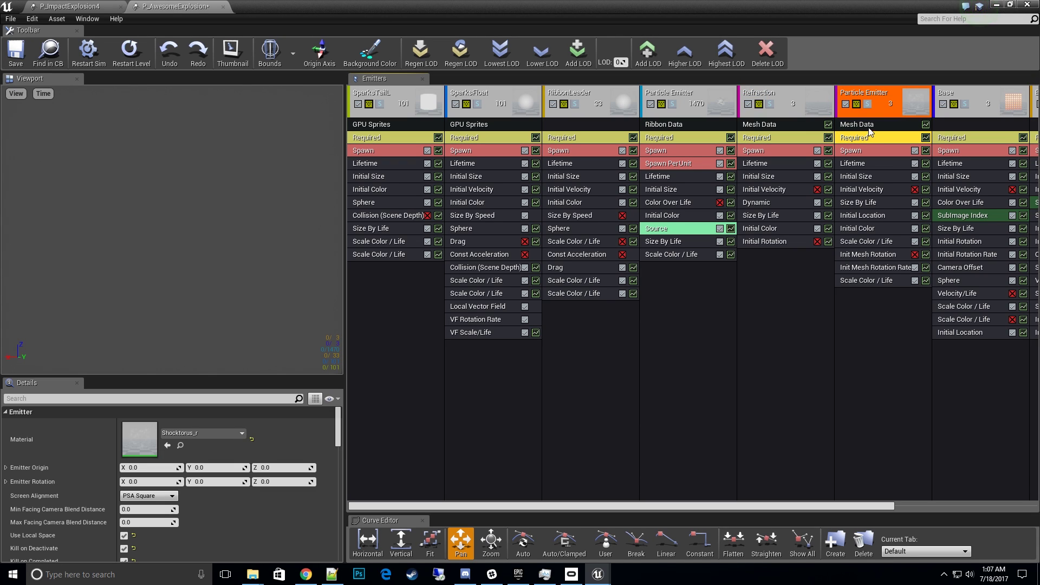
{"action": "left_click", "coordinate": [845, 104]}
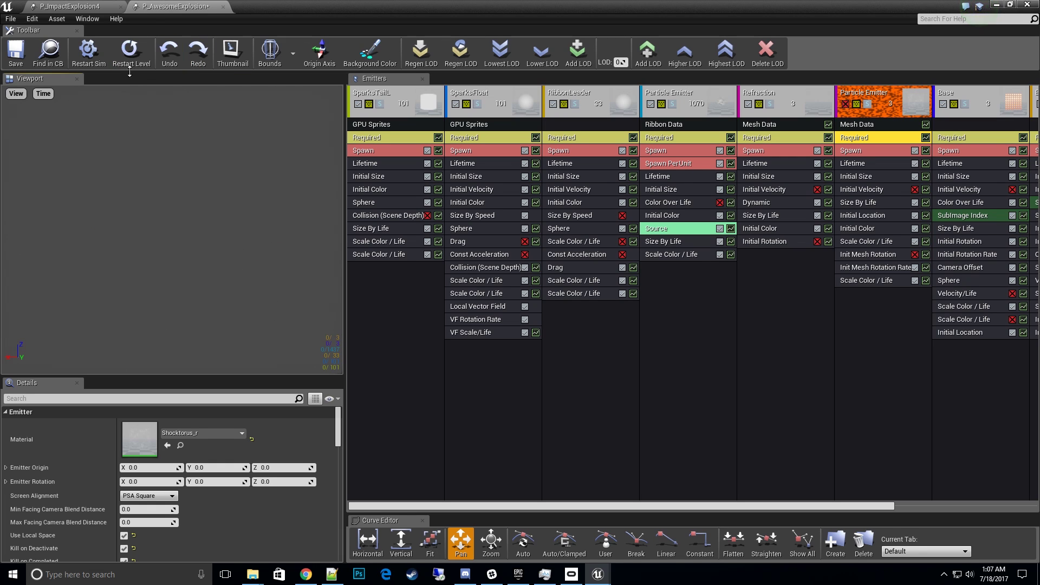
{"action": "left_click", "coordinate": [144, 55]}
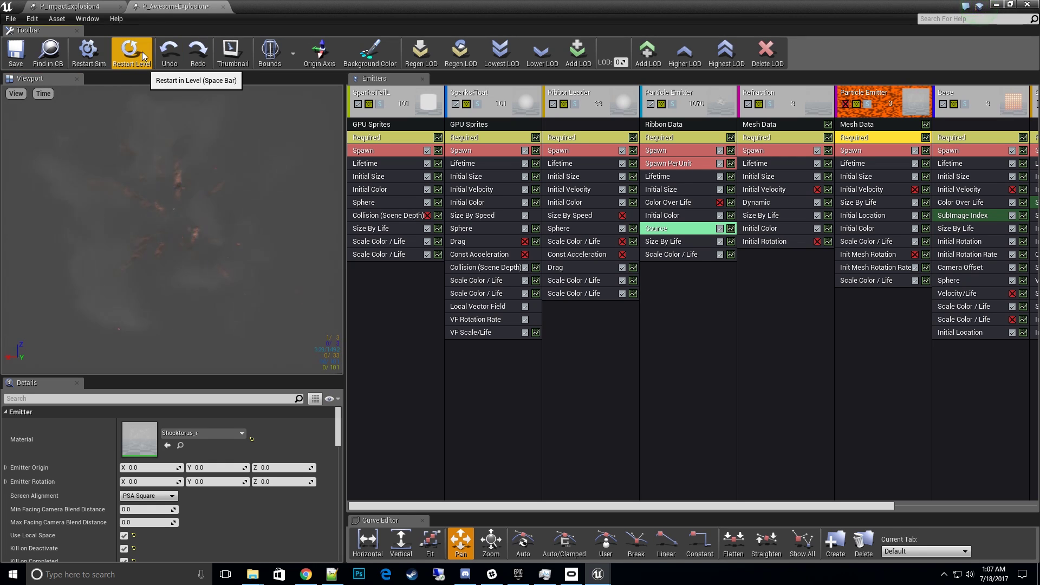
Step: Locate the P_Burst2 effect at the 2.15 Shockwave display and open it in a smaller particle editor window beside the level
{"action": "key", "text": "ctrl+z"}
{"action": "left_click_drag", "start_coordinate": [279, 17], "coordinate": [1039, 58]}
{"action": "right_click_drag", "start_coordinate": [518, 214], "coordinate": [948, 218]}
{"action": "left_click", "coordinate": [490, 204]}
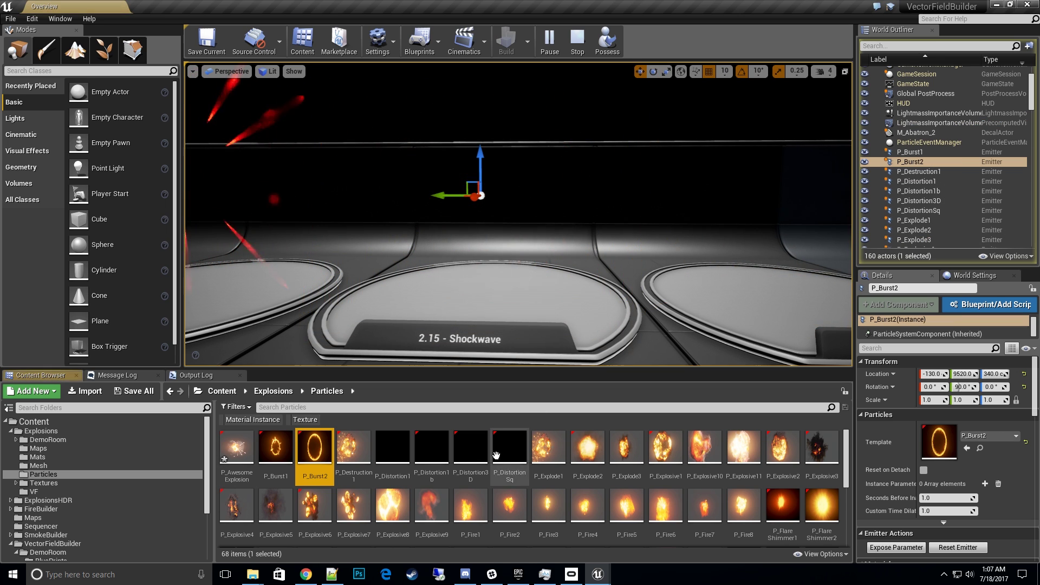
{"action": "mouse_move", "coordinate": [315, 450]}
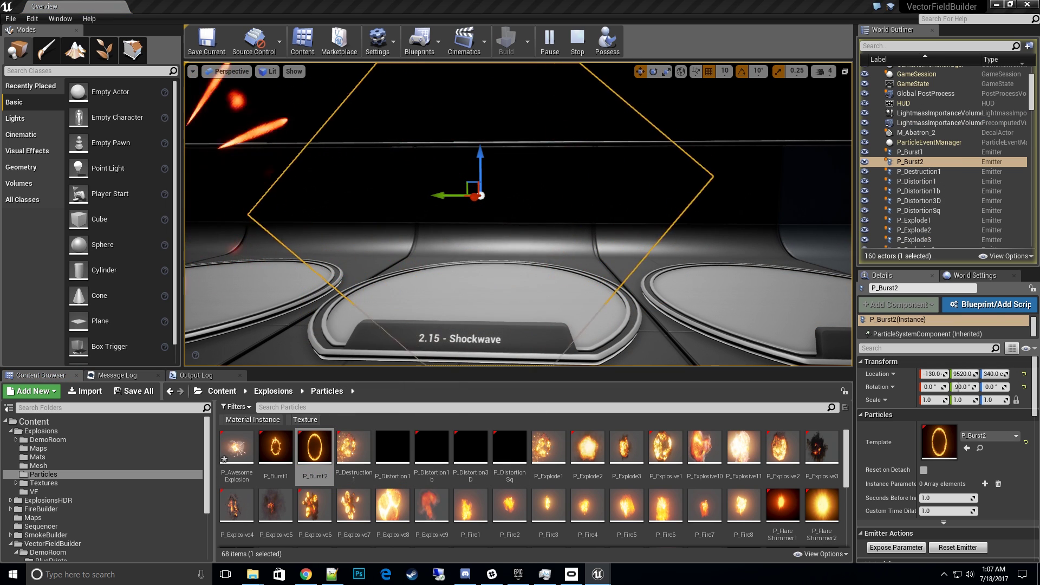
{"action": "double_click", "coordinate": [315, 449]}
{"action": "left_click_drag", "start_coordinate": [747, 60], "coordinate": [684, 21]}
{"action": "left_click_drag", "start_coordinate": [767, 142], "coordinate": [1037, 158]}
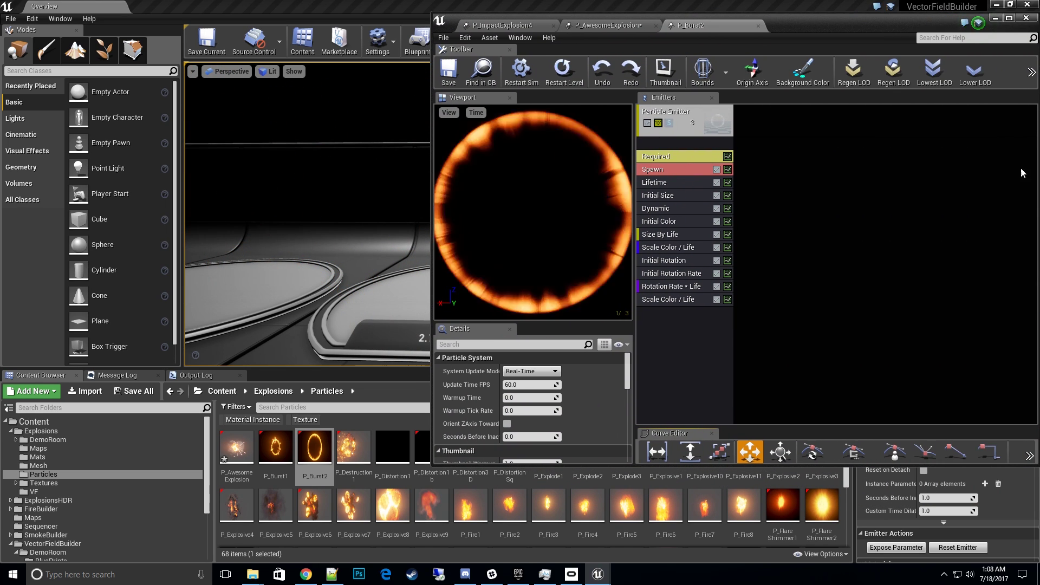
Step: Locate P_AwesomeExplosion in the Particles folder and export P_Burst2's particle emitter into it
{"action": "left_click", "coordinate": [609, 26]}
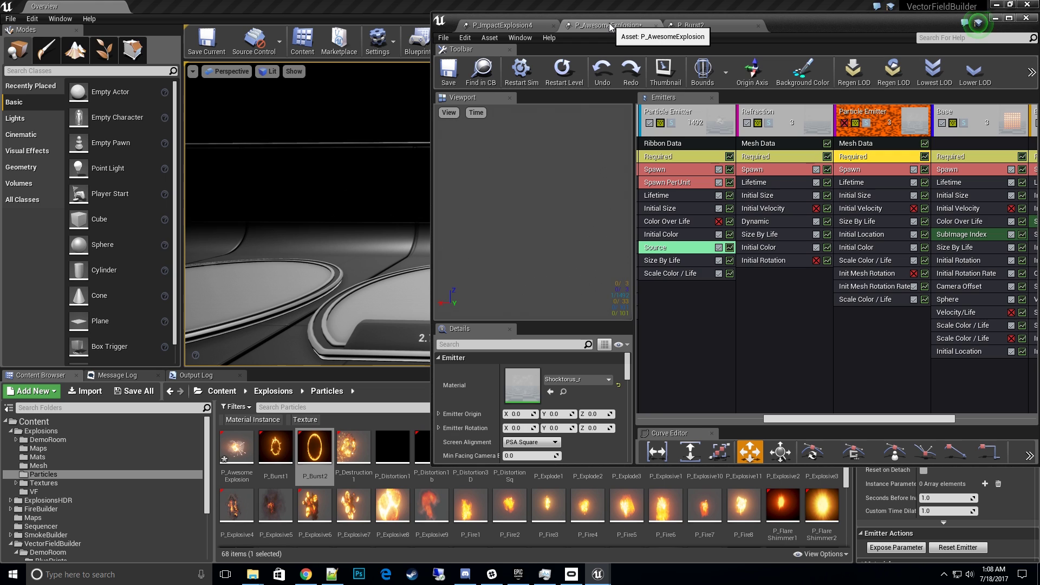
{"action": "left_click", "coordinate": [484, 76]}
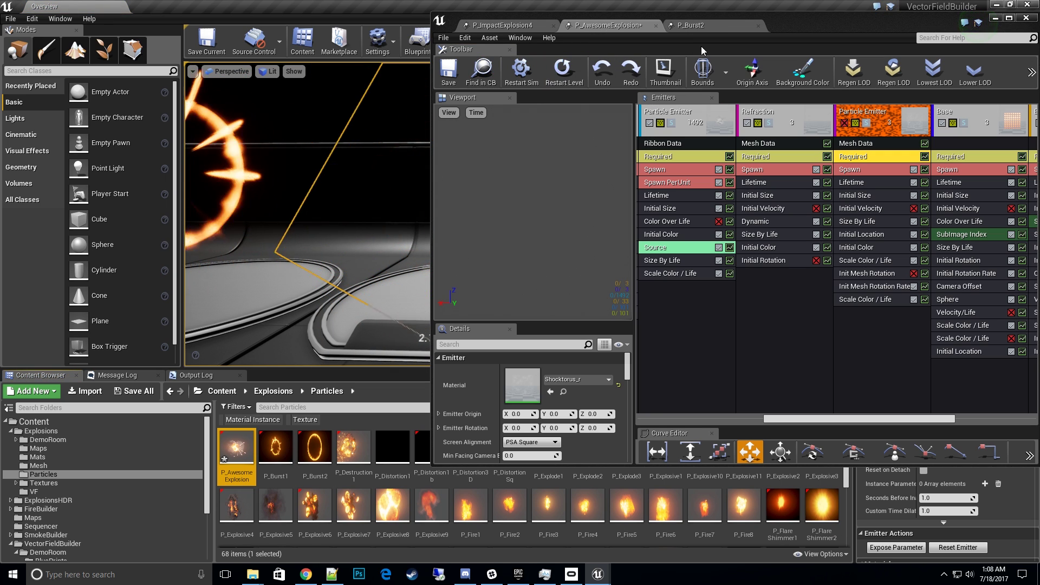
{"action": "left_click", "coordinate": [722, 26]}
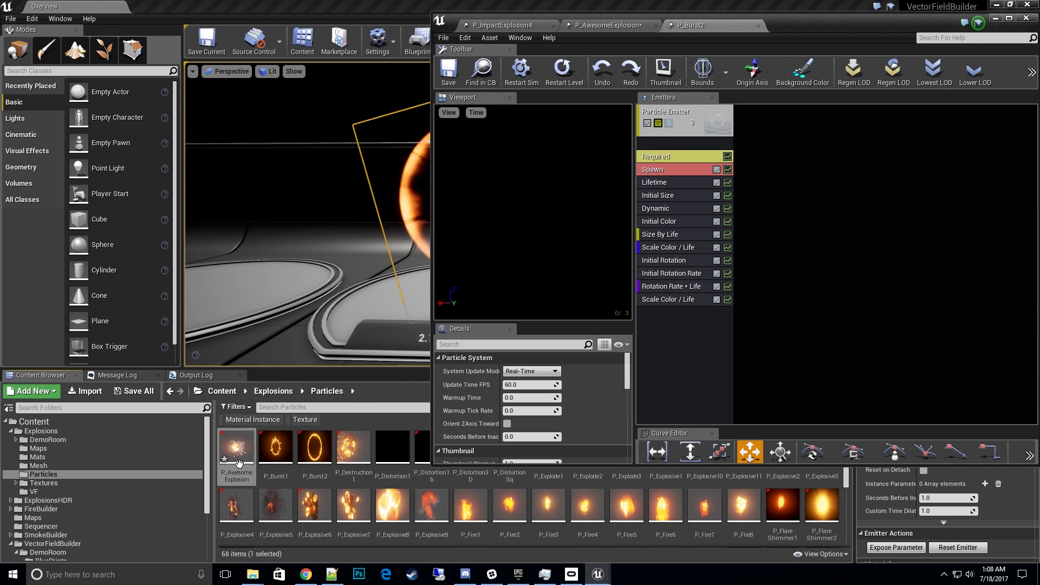
{"action": "left_click", "coordinate": [690, 119]}
{"action": "right_click", "coordinate": [691, 120]}
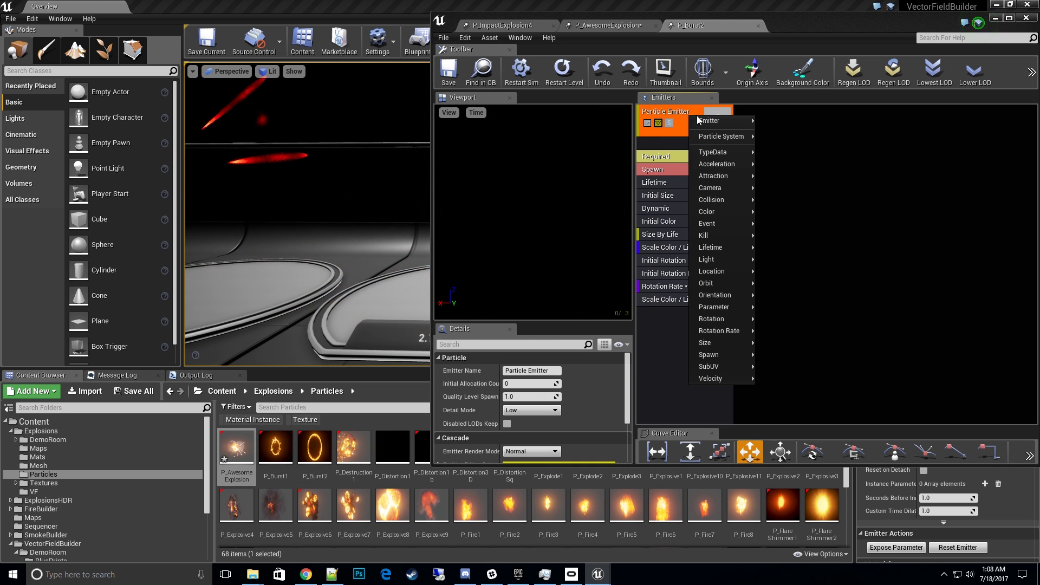
{"action": "mouse_move", "coordinate": [726, 121]}
{"action": "left_click", "coordinate": [804, 179]}
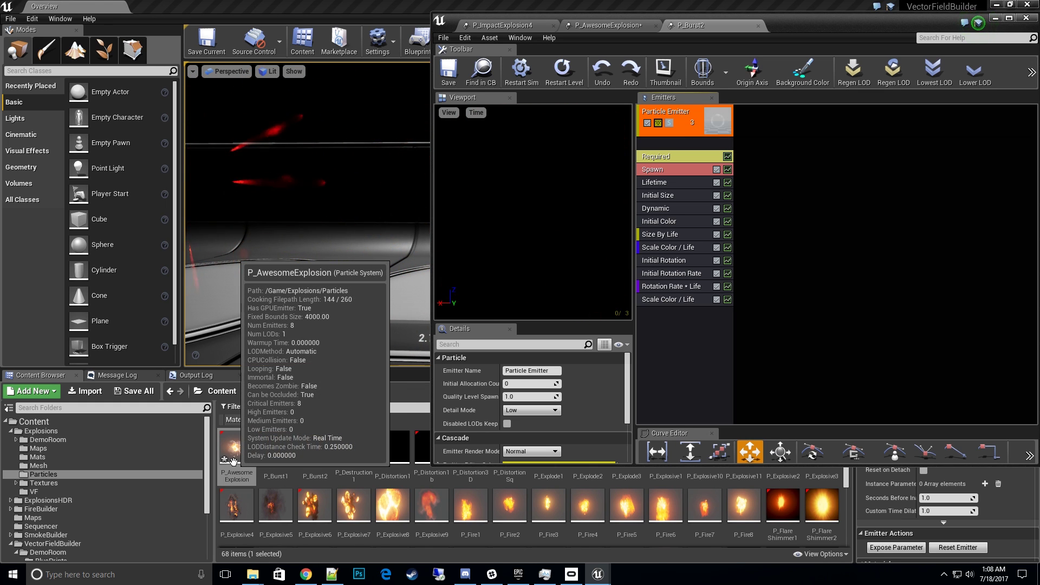
Step: Select the Required module of the exported Burst2 emitter in P_AwesomeExplosion and enlarge the editor window and details area
{"action": "left_click", "coordinate": [607, 26]}
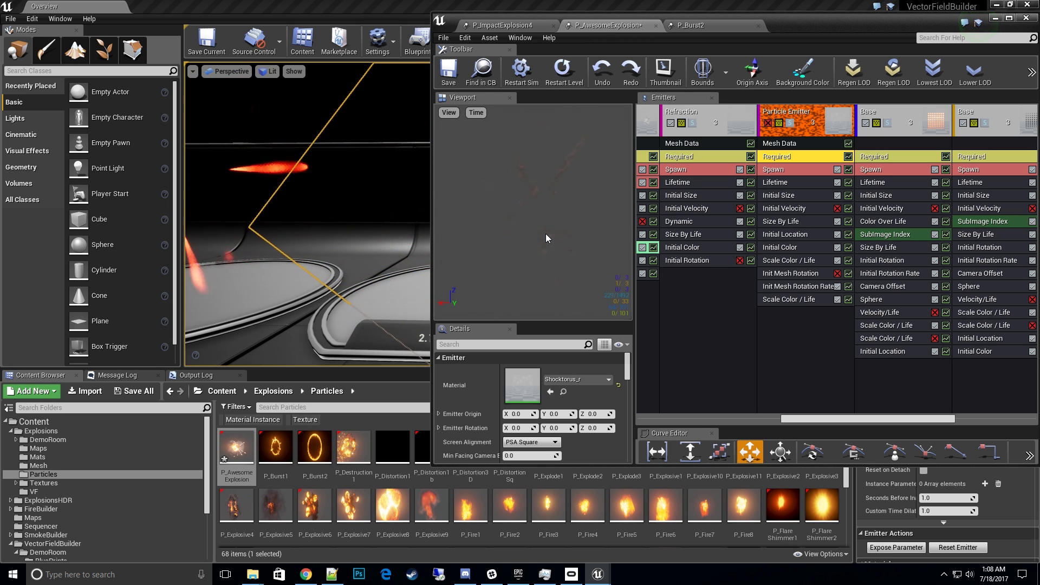
{"action": "left_click_drag", "start_coordinate": [829, 418], "coordinate": [911, 418]}
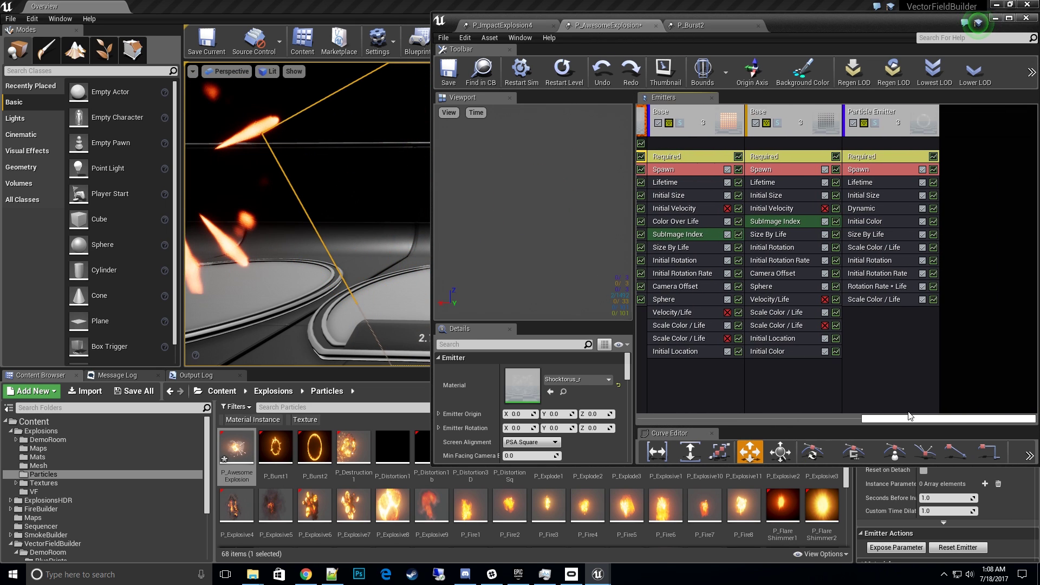
{"action": "left_click", "coordinate": [893, 159]}
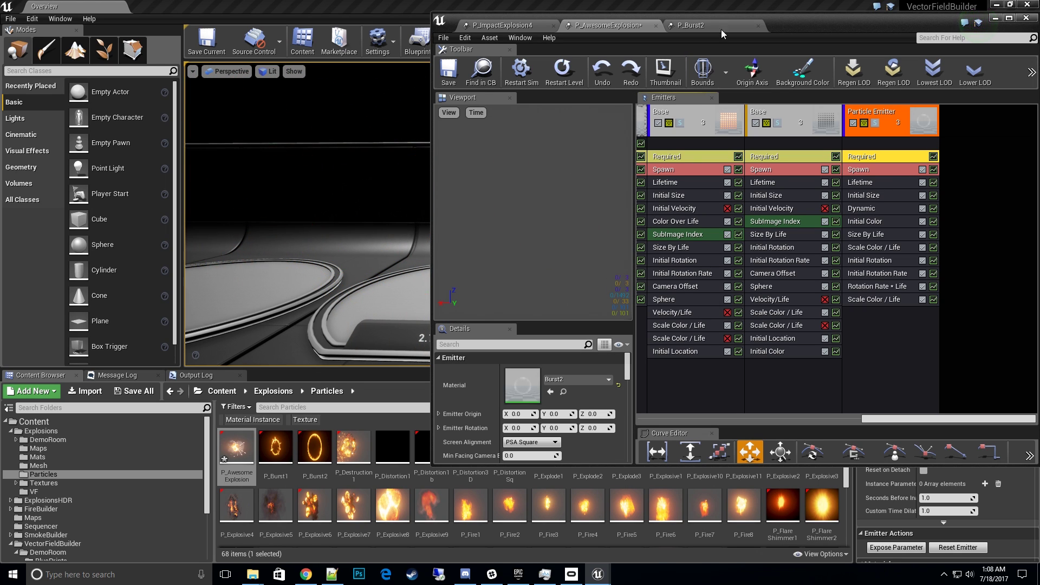
{"action": "double_click", "coordinate": [790, 20]}
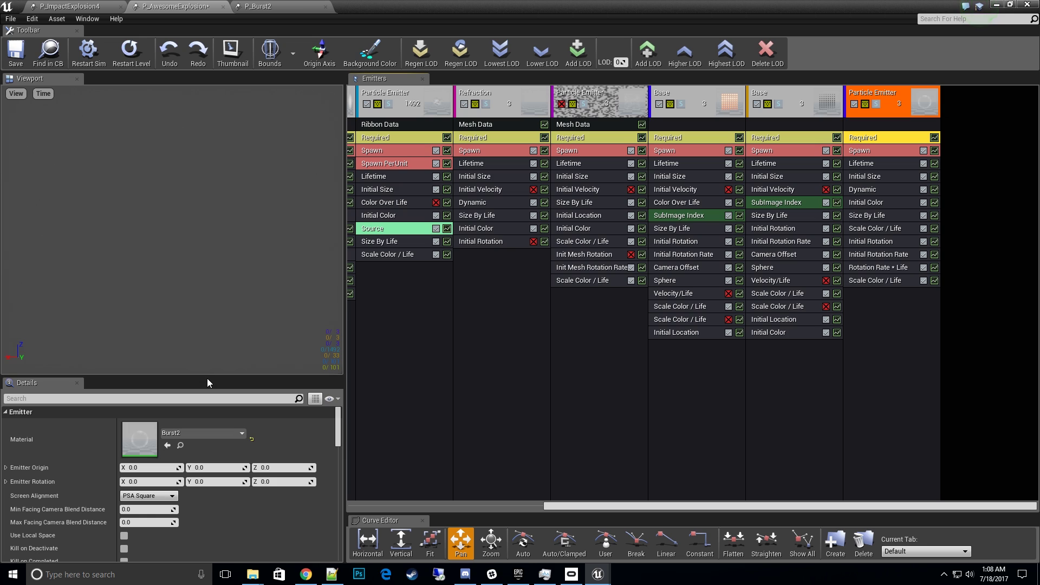
{"action": "left_click_drag", "start_coordinate": [207, 378], "coordinate": [207, 335]}
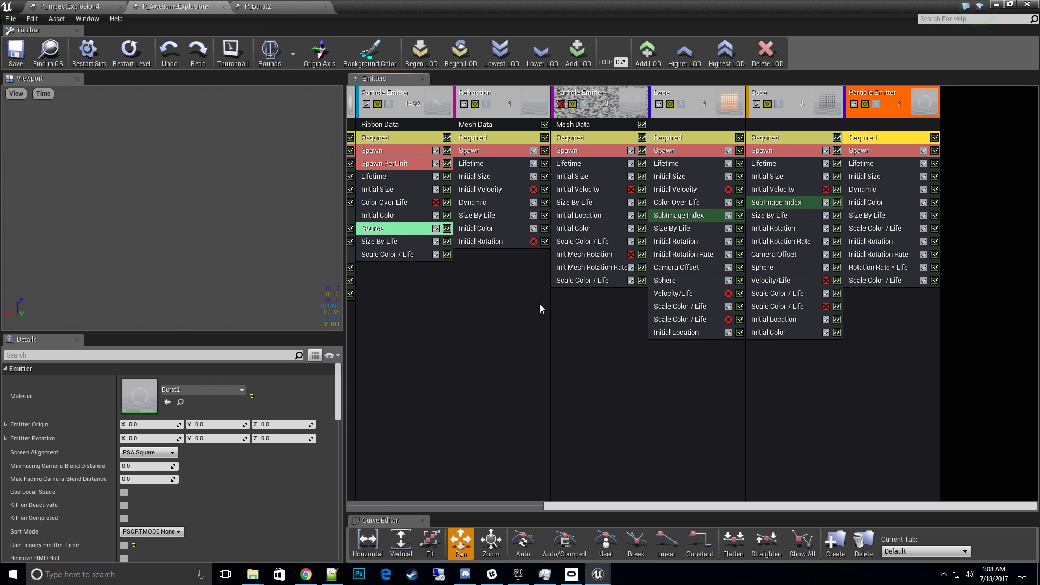
Step: Check the duration settings of the two Base emitters and set the Burst2 emitter's Emitter Duration to 50
{"action": "left_click", "coordinate": [897, 129]}
{"action": "left_click", "coordinate": [896, 134]}
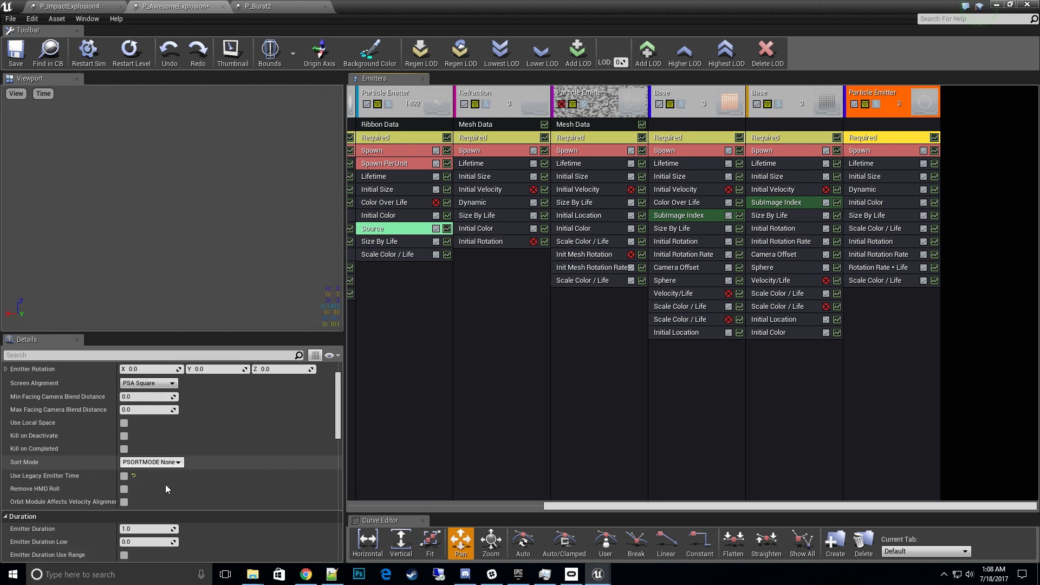
{"action": "scroll", "coordinate": [164, 485], "scroll_direction": "down", "scroll_amount": 3}
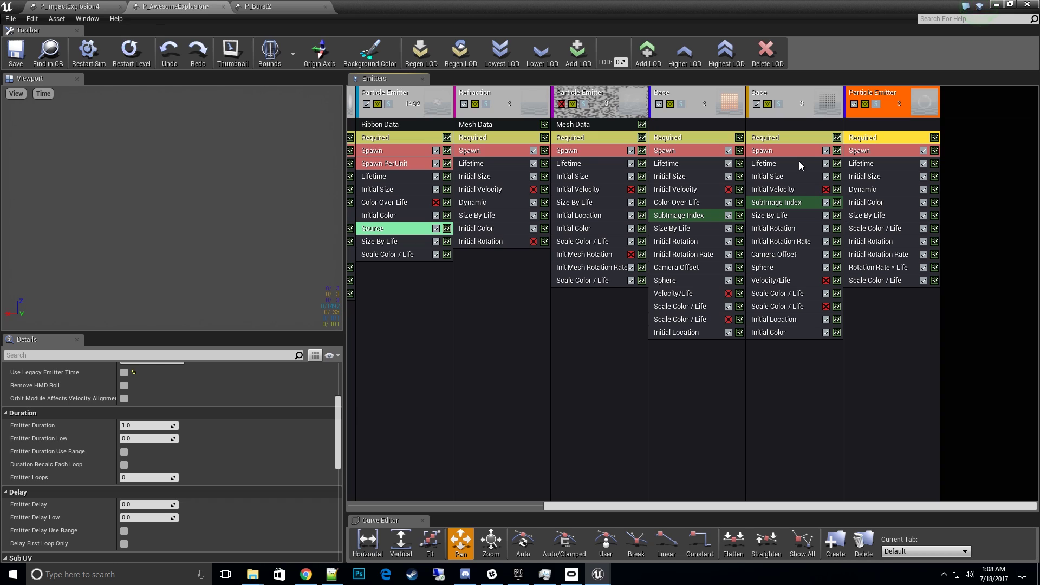
{"action": "left_click", "coordinate": [782, 136]}
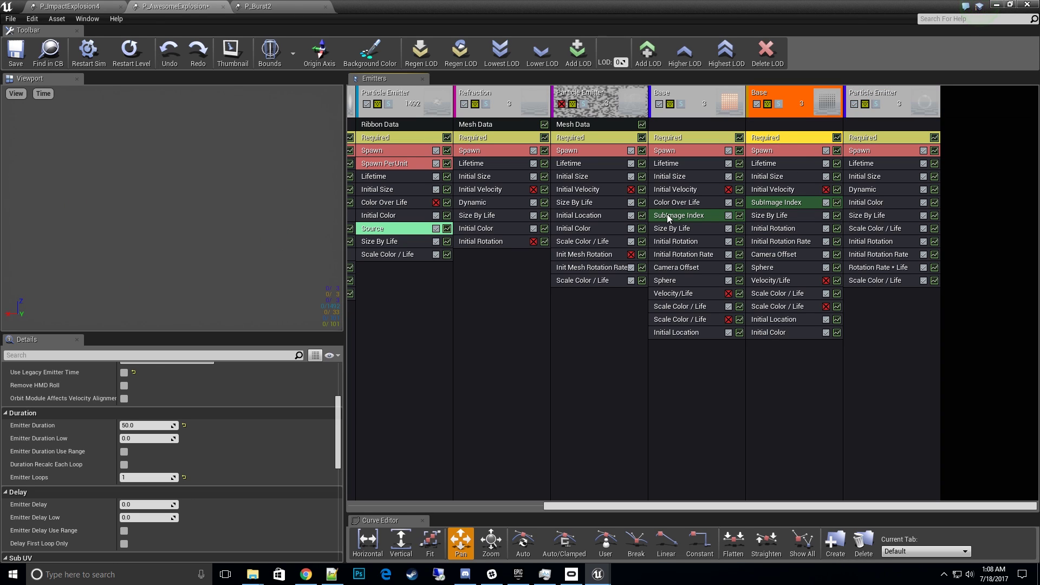
{"action": "left_click", "coordinate": [698, 141]}
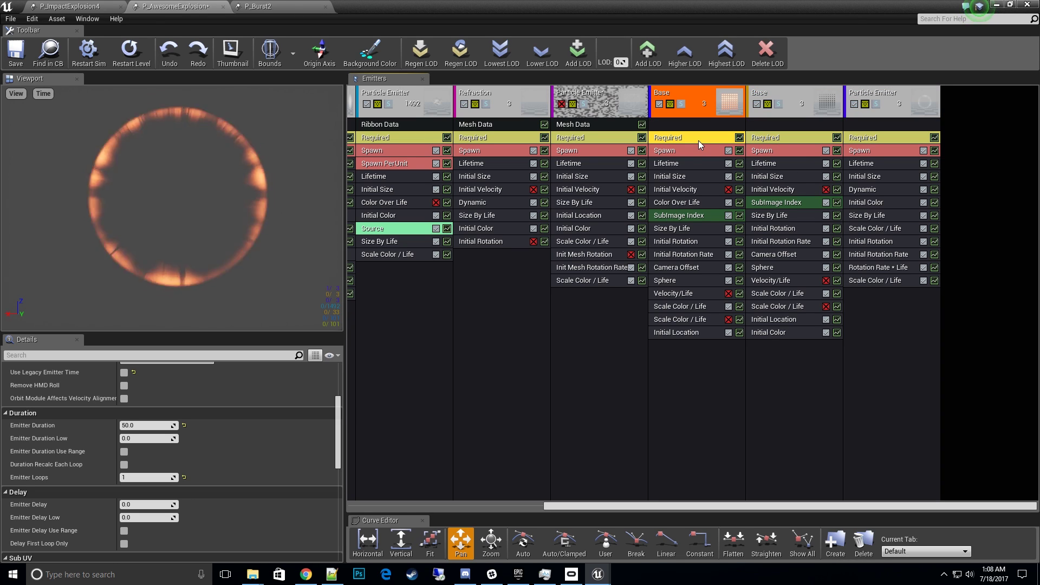
{"action": "left_click", "coordinate": [882, 139]}
{"action": "left_click", "coordinate": [150, 427]}
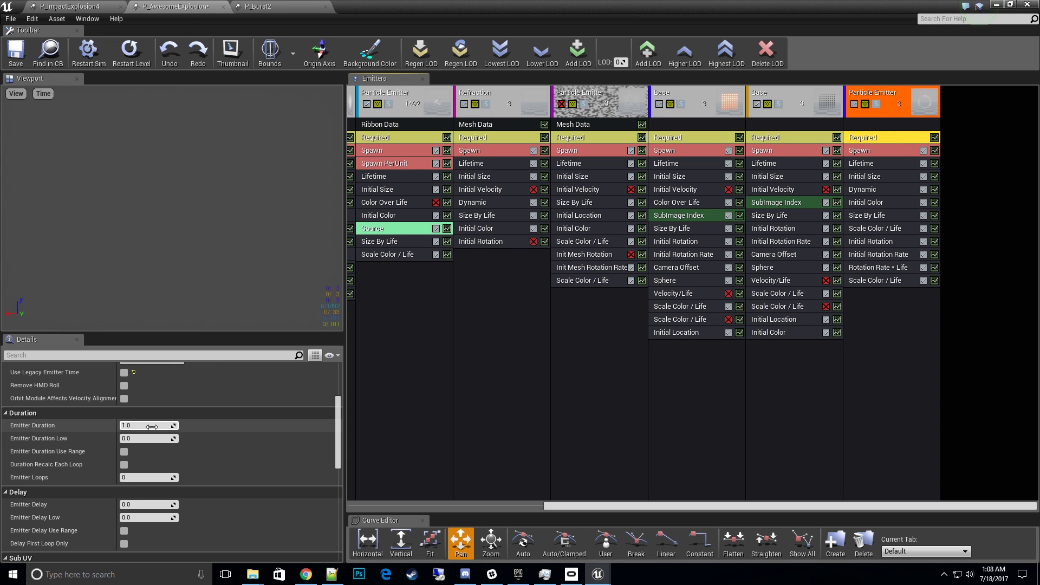
{"action": "type", "text": "50"}
{"action": "key", "text": "Return"}
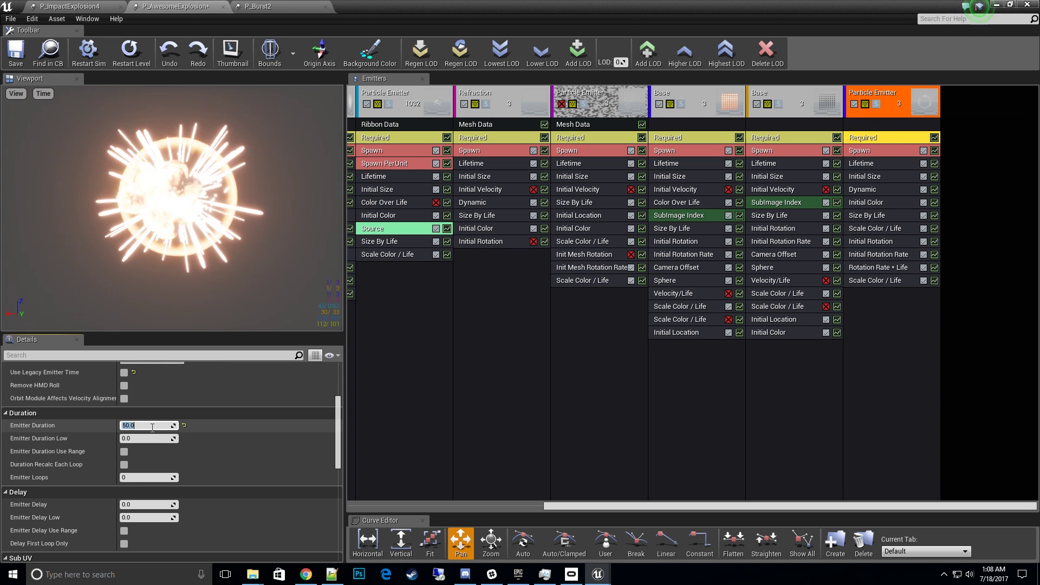
Step: Restart P_AwesomeExplosion in the level repeatedly to check how the added shockwave plays with the explosion
{"action": "left_click", "coordinate": [131, 55]}
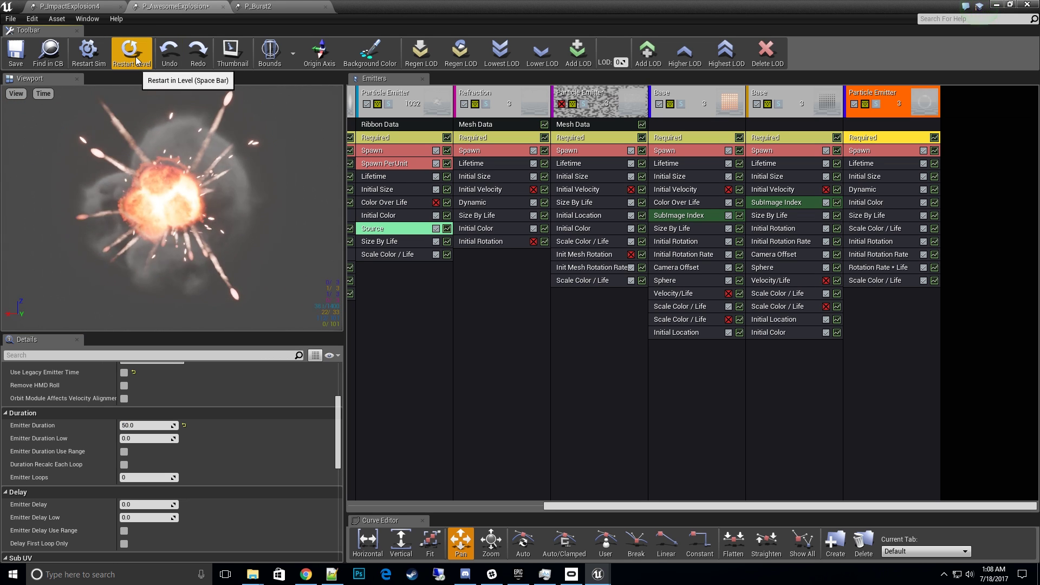
{"action": "left_click", "coordinate": [133, 55]}
{"action": "left_click", "coordinate": [133, 55]}
{"action": "left_click", "coordinate": [133, 55]}
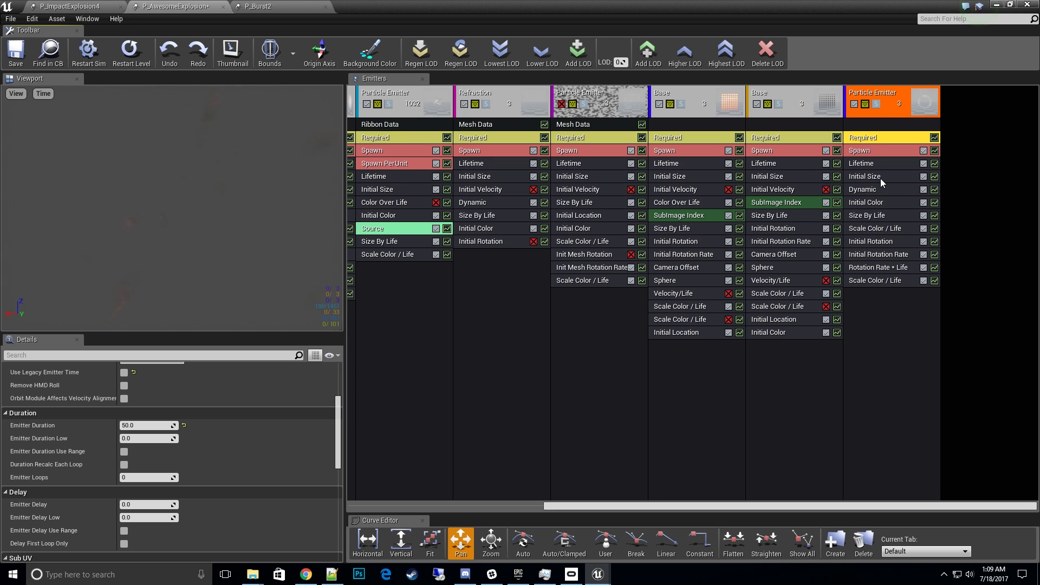
Step: In the Burst2 emitter's Size By Life module, set the Out Val X of curve point 1 to 2.0
{"action": "left_click", "coordinate": [890, 215]}
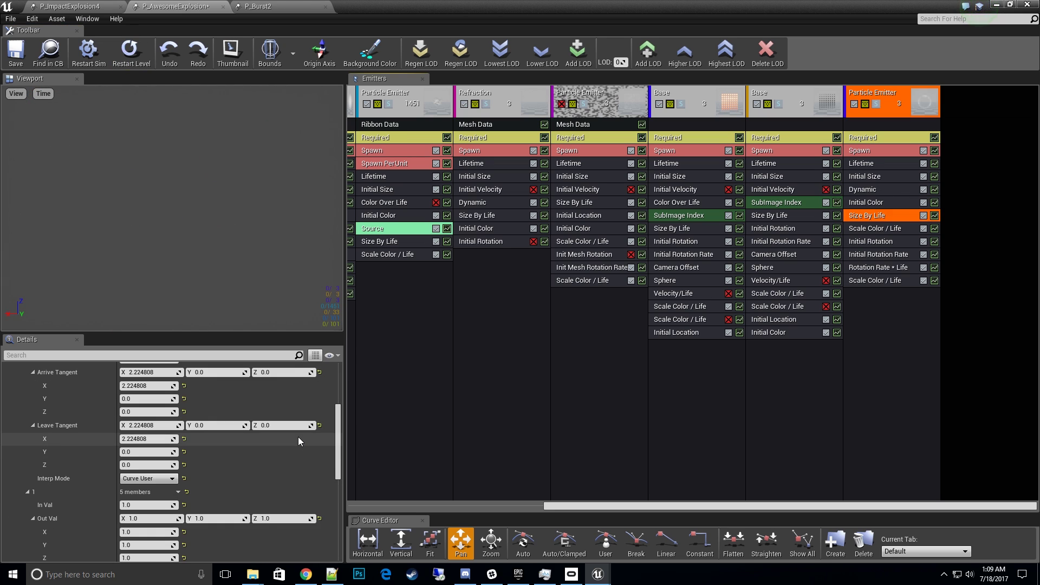
{"action": "scroll", "coordinate": [297, 437], "scroll_direction": "down", "scroll_amount": 5}
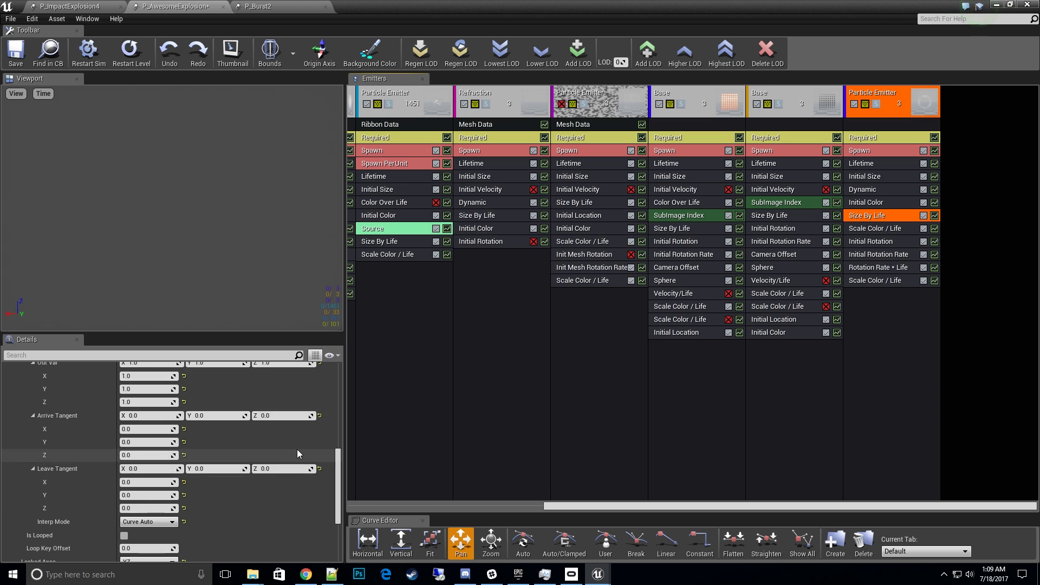
{"action": "scroll", "coordinate": [297, 454], "scroll_direction": "up", "scroll_amount": 2}
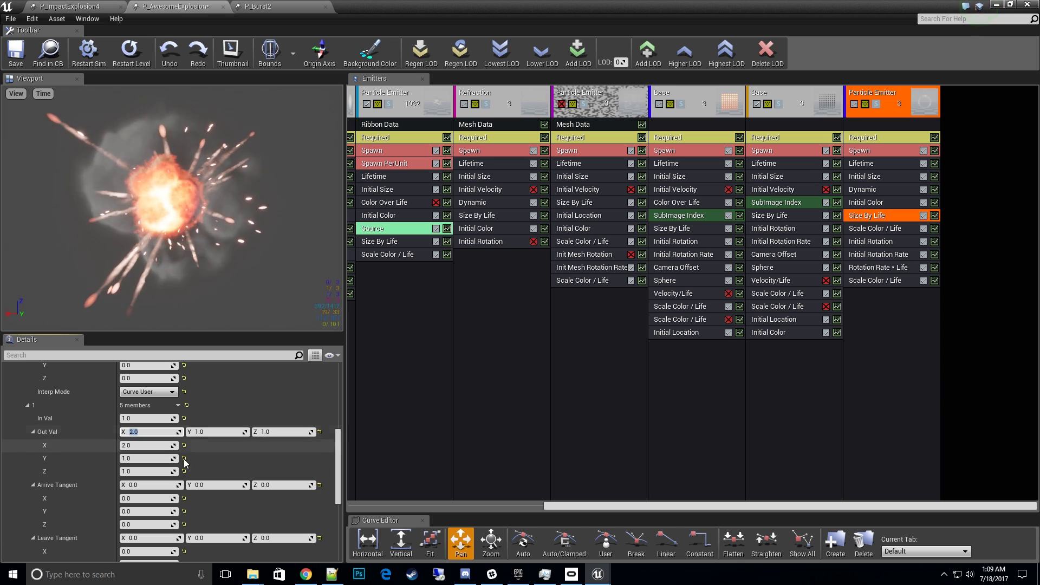
Step: Set the Locked Axes of the Size By Life curve to XYZ
{"action": "scroll", "coordinate": [172, 477], "scroll_direction": "down", "scroll_amount": 3}
{"action": "scroll", "coordinate": [173, 478], "scroll_direction": "down", "scroll_amount": 1}
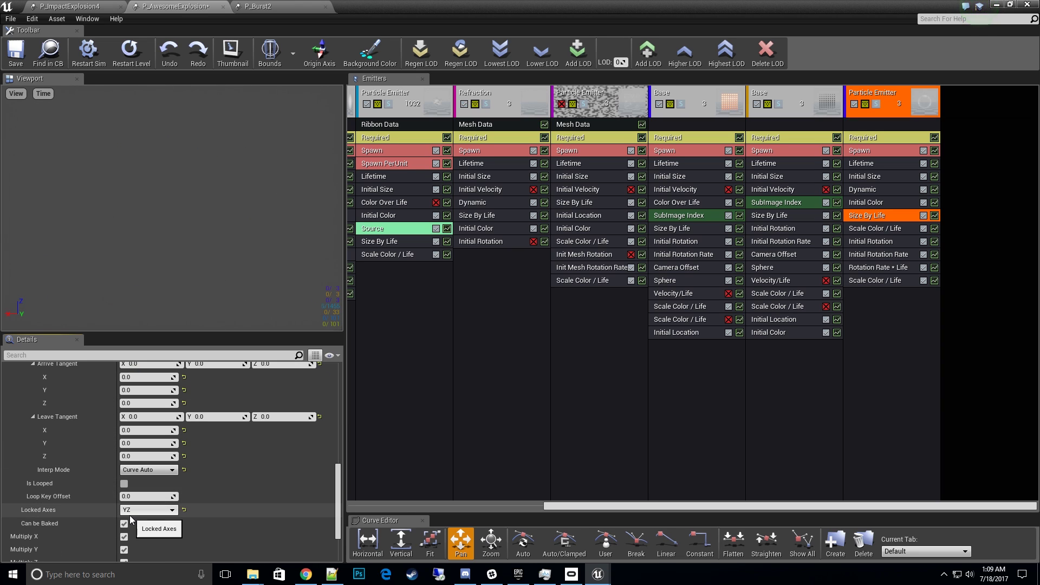
{"action": "left_click", "coordinate": [145, 512]}
{"action": "left_click", "coordinate": [139, 546]}
{"action": "scroll", "coordinate": [215, 534], "scroll_direction": "up", "scroll_amount": 1}
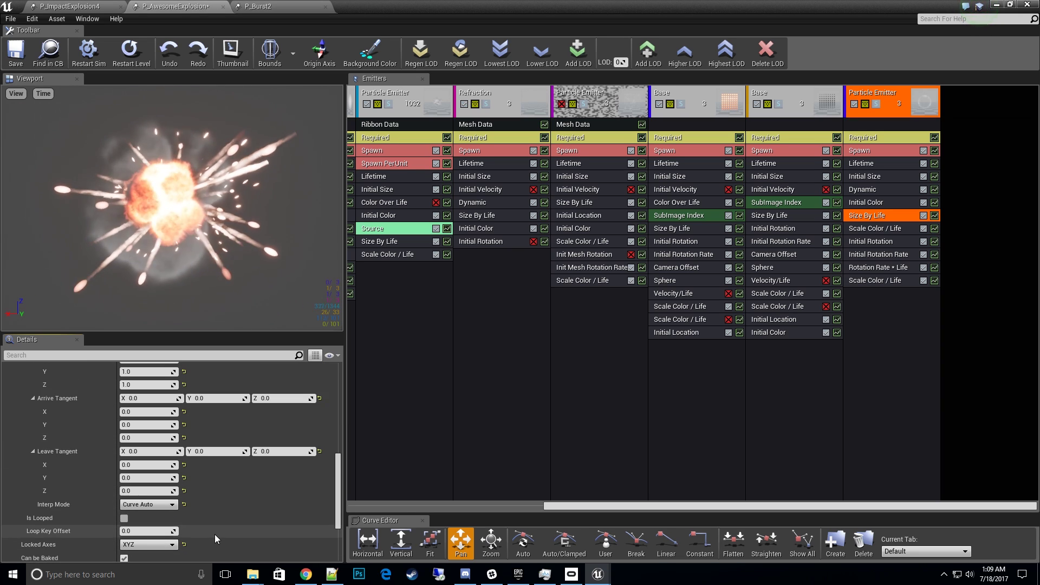
Step: Set the Out Val X of Size By Life curve point 1 to 3.0 and save P_AwesomeExplosion
{"action": "scroll", "coordinate": [214, 535], "scroll_direction": "up", "scroll_amount": 2}
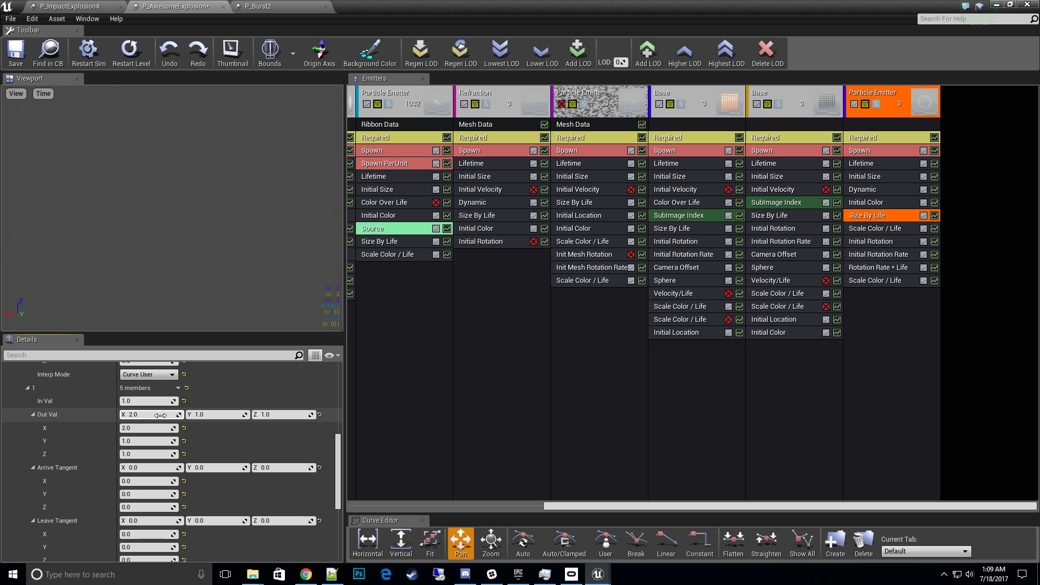
{"action": "key", "text": "Return"}
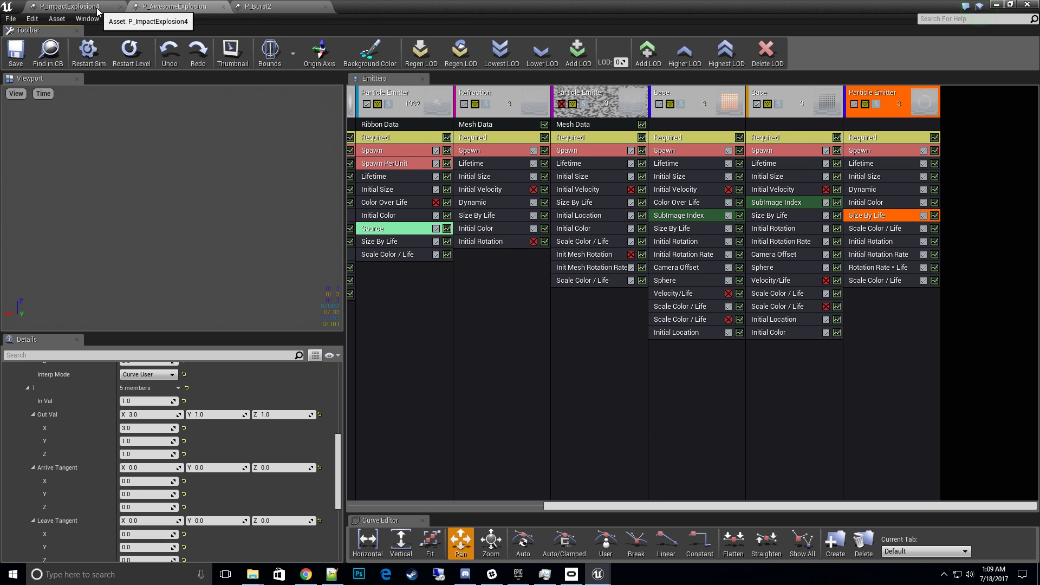
Step: Move the particle editor off the level, try placing P_AwesomeExplosion in the running simulation, and stop the simulation
{"action": "left_click_drag", "start_coordinate": [389, 13], "coordinate": [1039, 108]}
{"action": "right_click_drag", "start_coordinate": [705, 217], "coordinate": [428, 226]}
{"action": "left_click_drag", "start_coordinate": [237, 447], "coordinate": [368, 191]}
{"action": "left_click", "coordinate": [670, 196]}
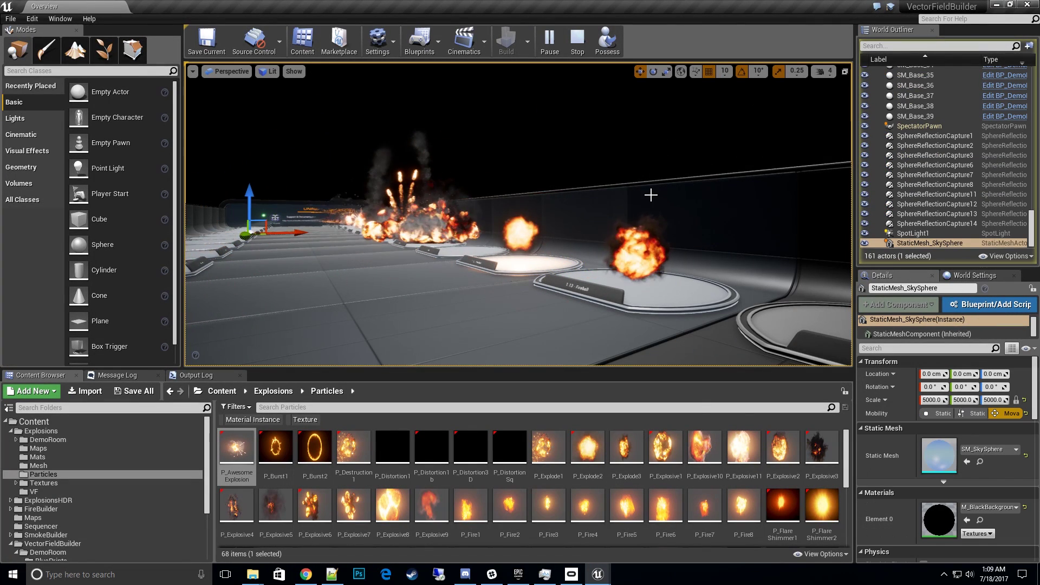
{"action": "scroll", "coordinate": [655, 195], "scroll_direction": "up", "scroll_amount": 3}
{"action": "key", "text": "Escape"}
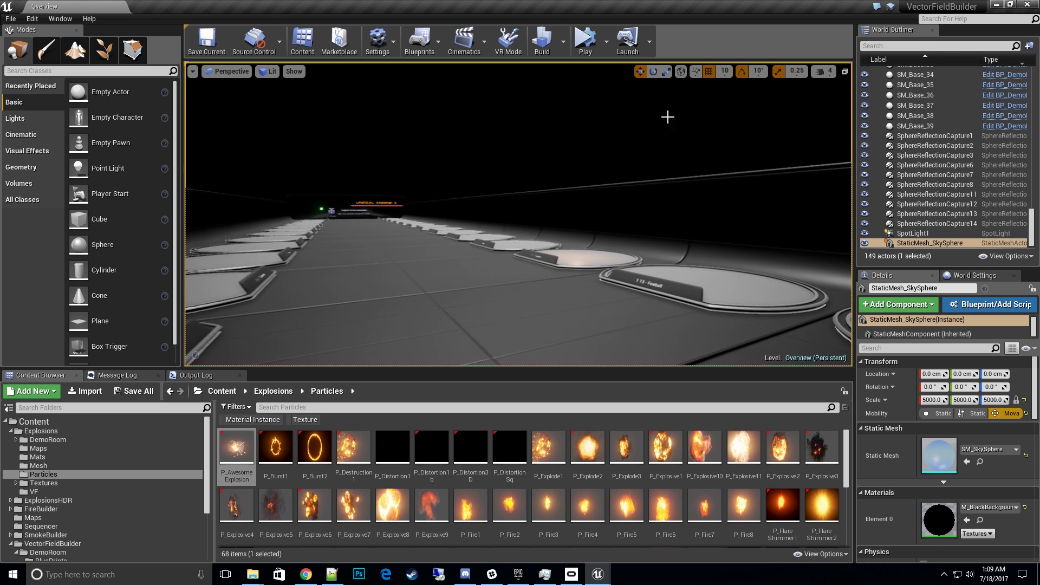
Step: Run the level to look over the fireball displays, and stop it again
{"action": "left_click", "coordinate": [585, 41]}
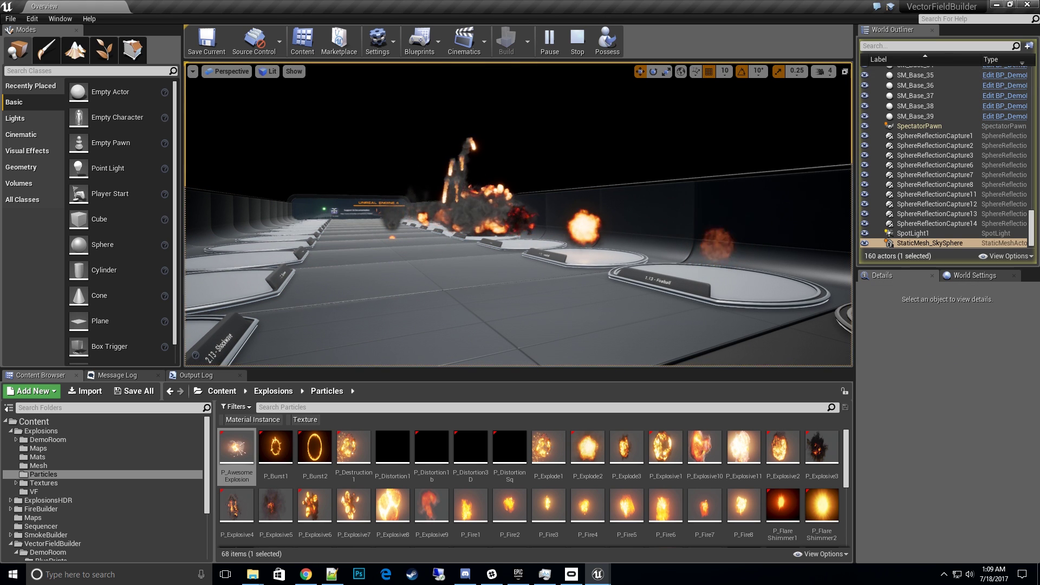
{"action": "left_click", "coordinate": [699, 244]}
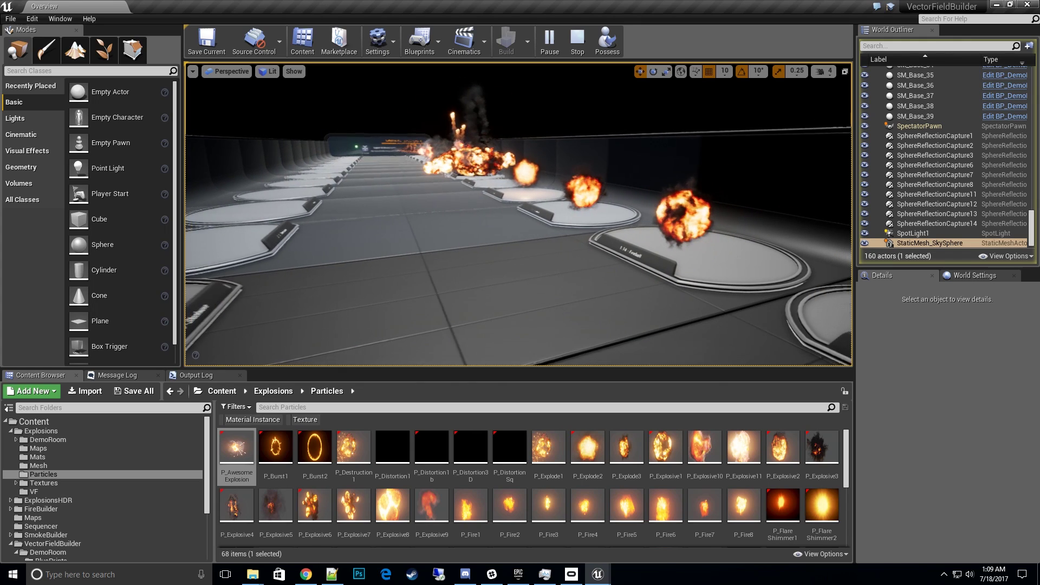
{"action": "left_click", "coordinate": [577, 41]}
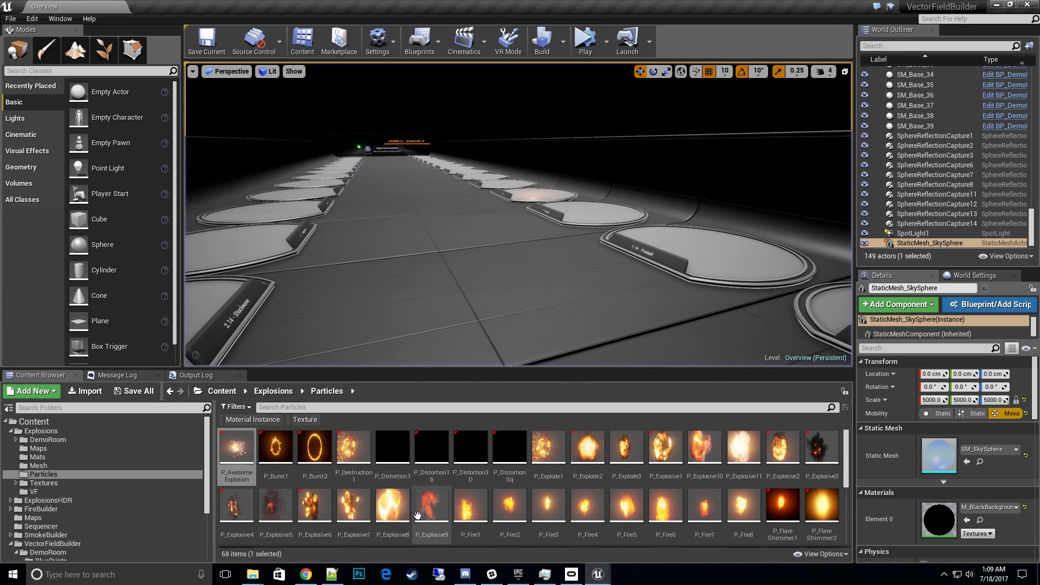
Step: Place P_AwesomeExplosion in the aisle between the displays, raise it to a height of 370 cm, and clear the selection
{"action": "left_click_drag", "start_coordinate": [446, 267], "coordinate": [447, 267]}
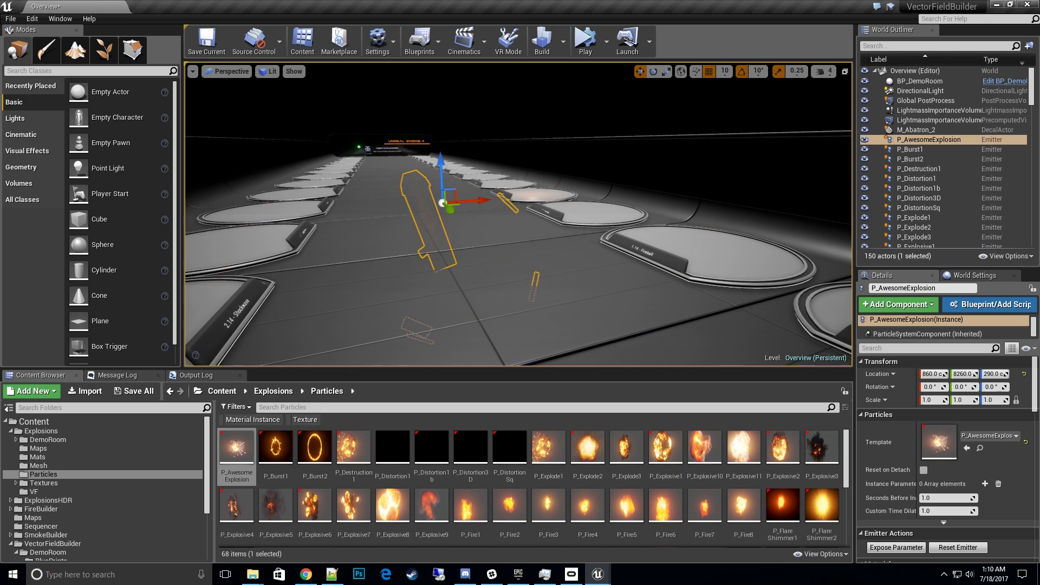
{"action": "left_click_drag", "start_coordinate": [442, 168], "coordinate": [449, 148]}
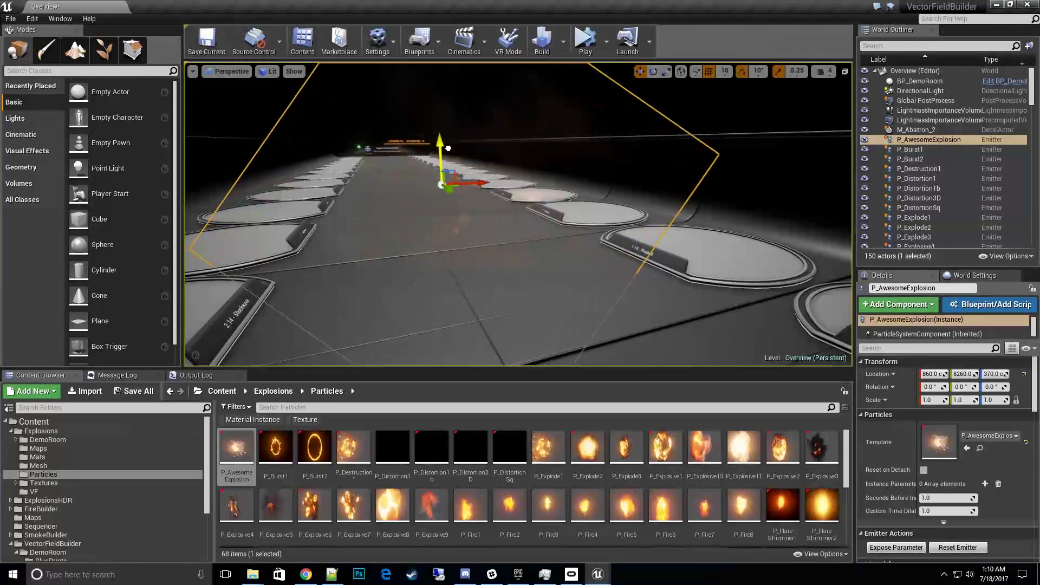
{"action": "key", "text": "Escape"}
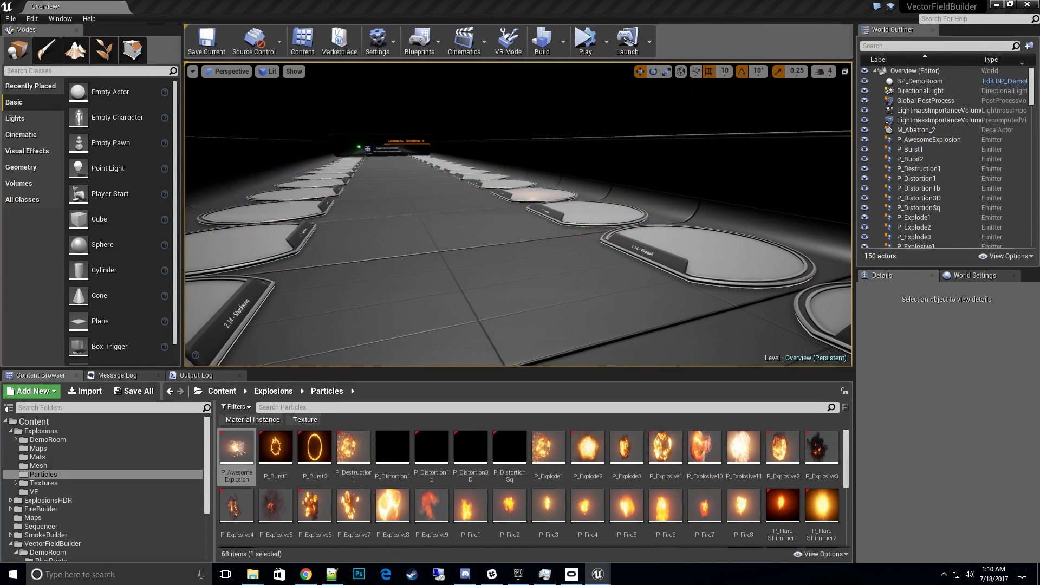
Step: Run the level and view the placed P_AwesomeExplosion from farther back along the aisle
{"action": "right_click_drag", "start_coordinate": [731, 249], "coordinate": [732, 227]}
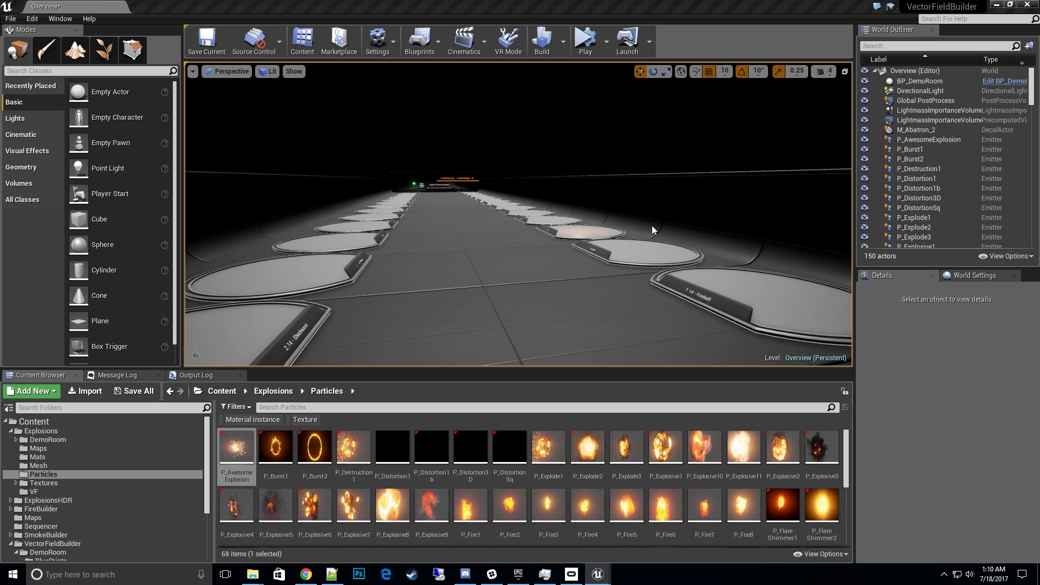
{"action": "right_click_drag", "start_coordinate": [641, 249], "coordinate": [667, 300]}
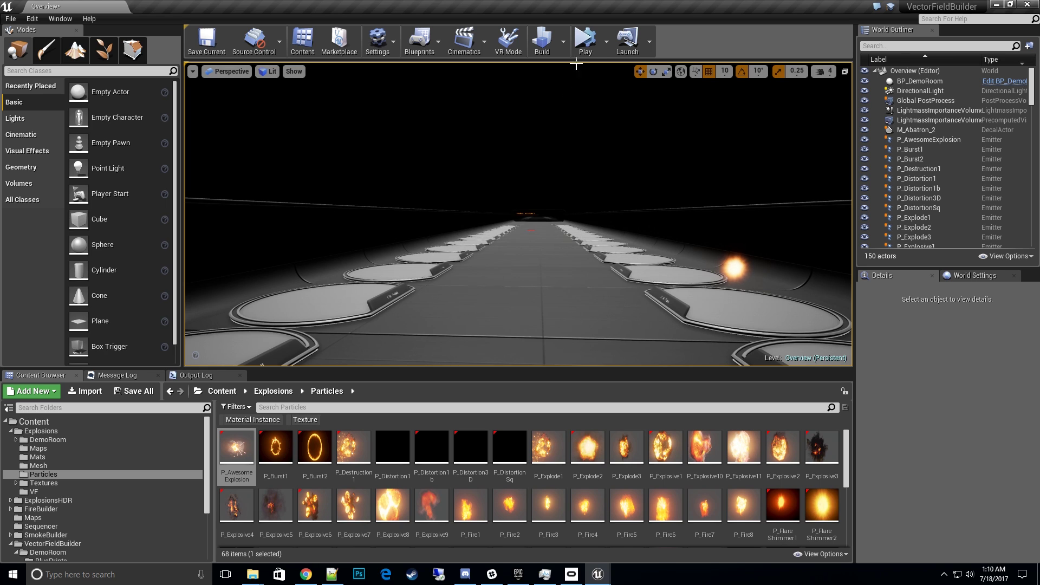
{"action": "left_click", "coordinate": [585, 42]}
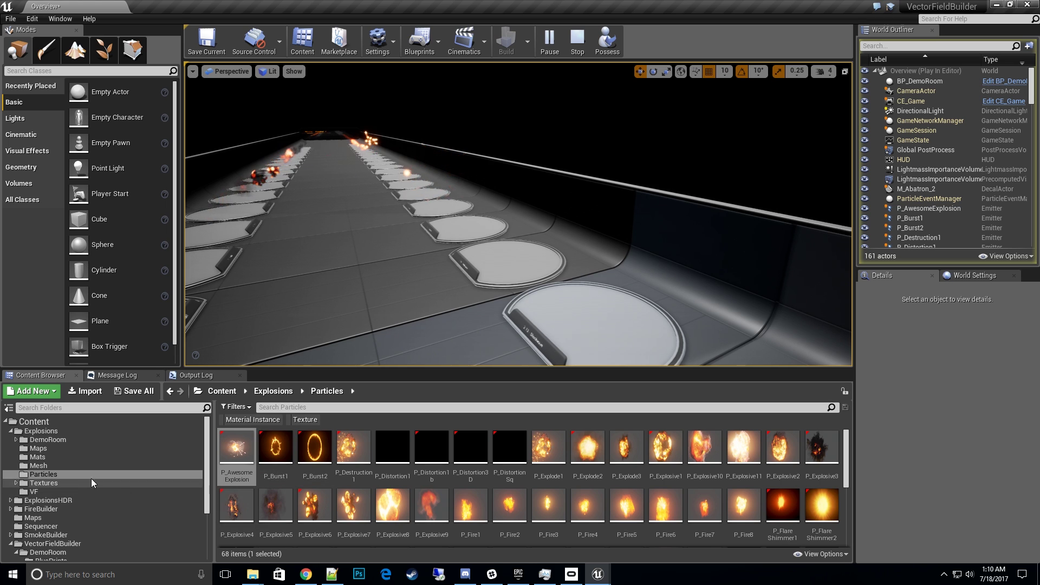
Step: Browse the contents of the Explosions and VectorFieldBuilder folders and return to the running level view
{"action": "left_click", "coordinate": [9, 433]}
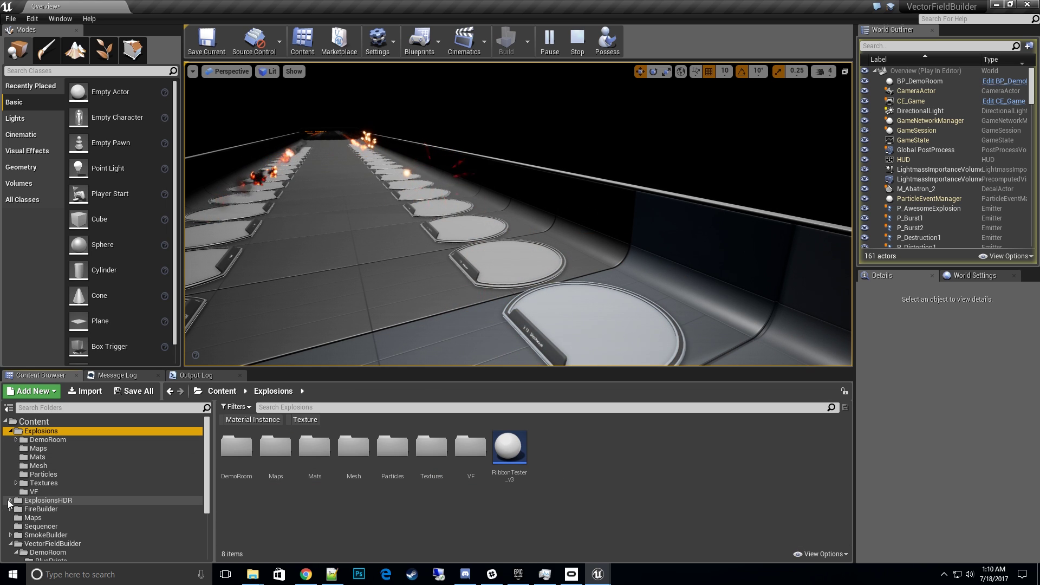
{"action": "scroll", "coordinate": [73, 507], "scroll_direction": "down", "scroll_amount": 2}
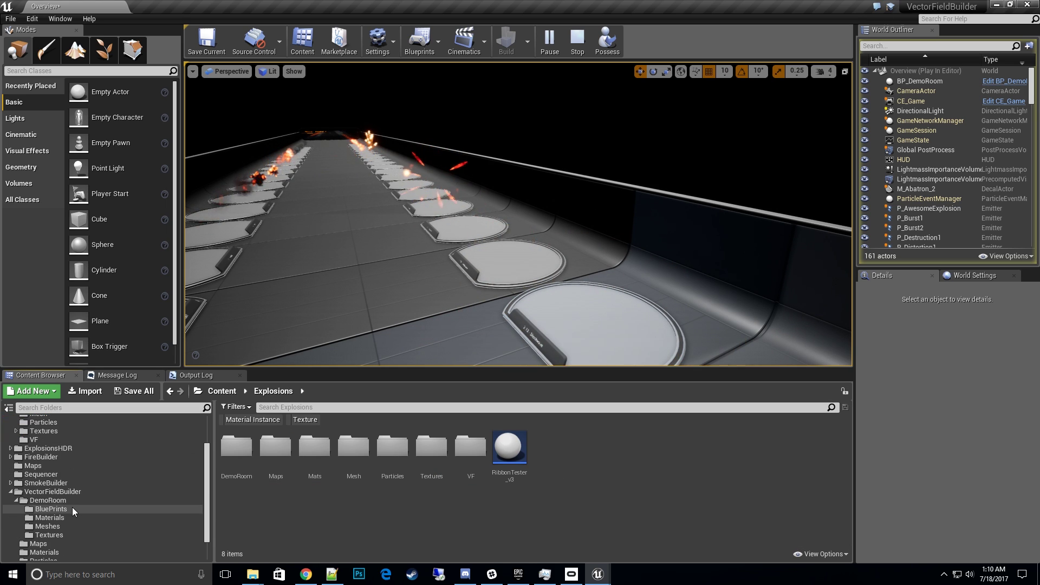
{"action": "left_click", "coordinate": [38, 492]}
{"action": "scroll", "coordinate": [118, 501], "scroll_direction": "down", "scroll_amount": 1}
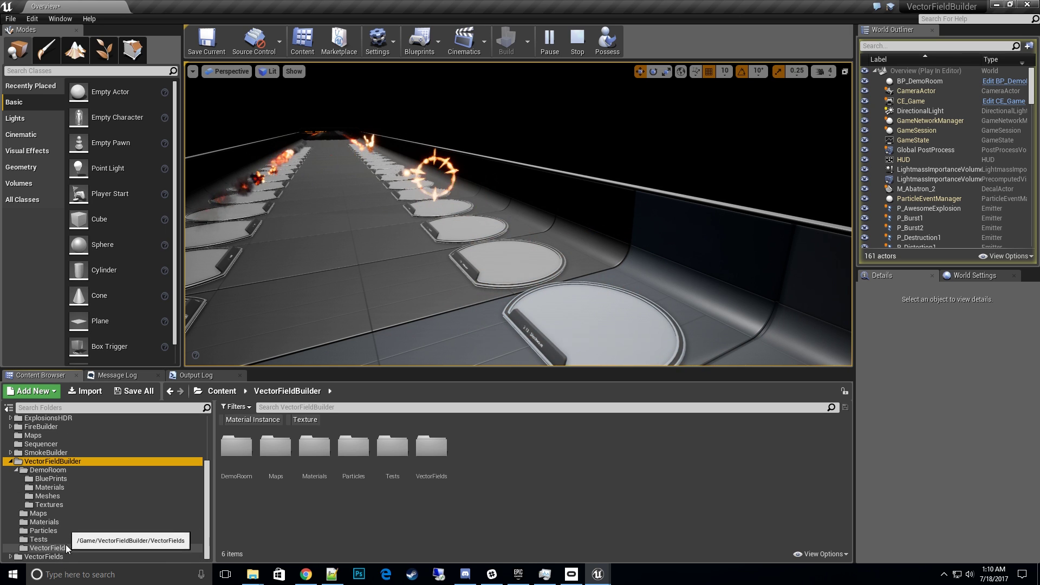
{"action": "left_click", "coordinate": [228, 303]}
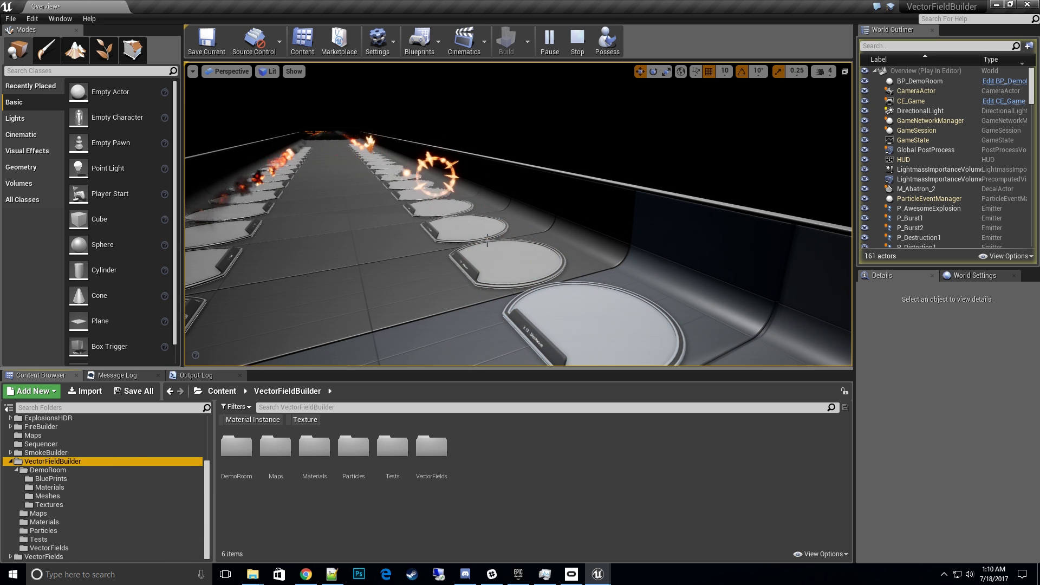